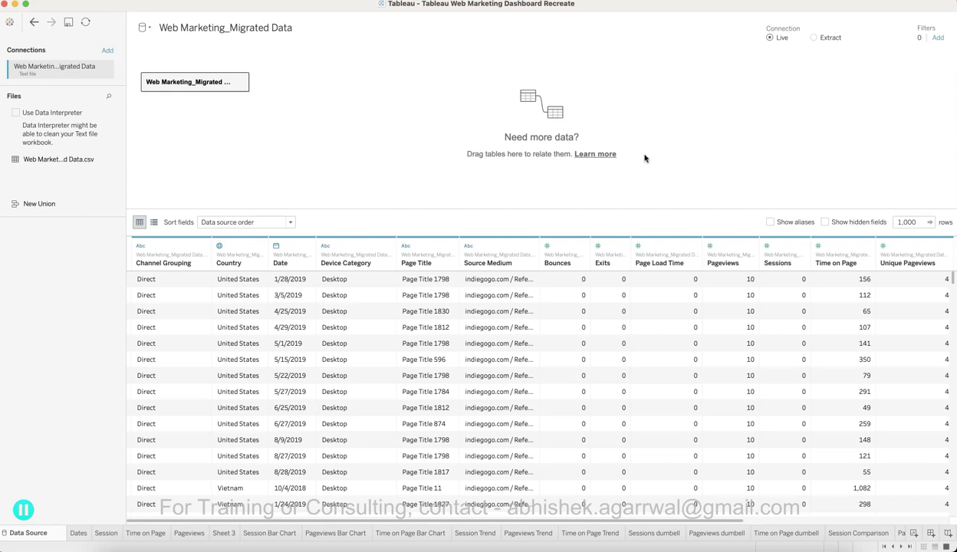
pyautogui.click(180, 34)
pyautogui.press('Return')
pyautogui.click(489, 312)
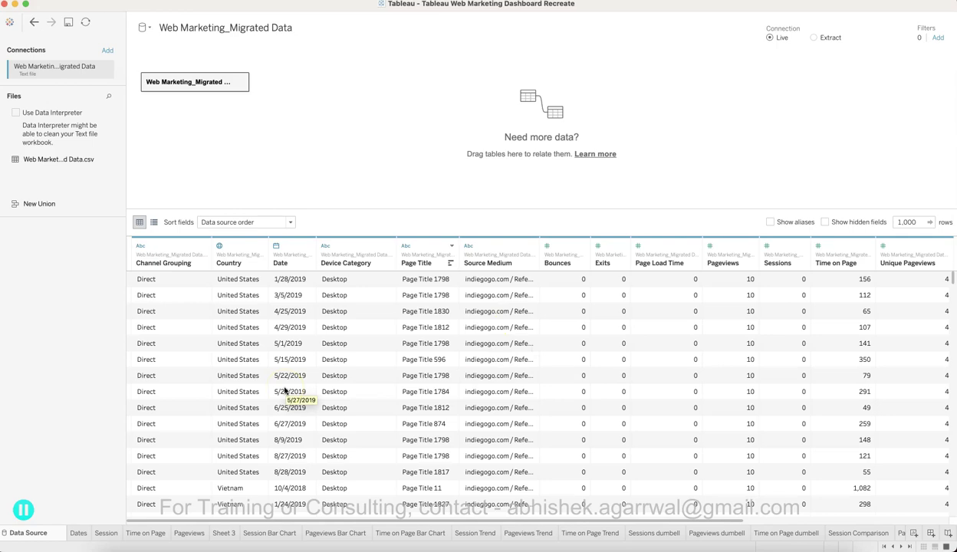
# Switch to the browser, locate the Datasets spreadsheet in the Drive Datasets folder, and return to its Web Marketing Dashboard link
pyautogui.press('super+Tab')
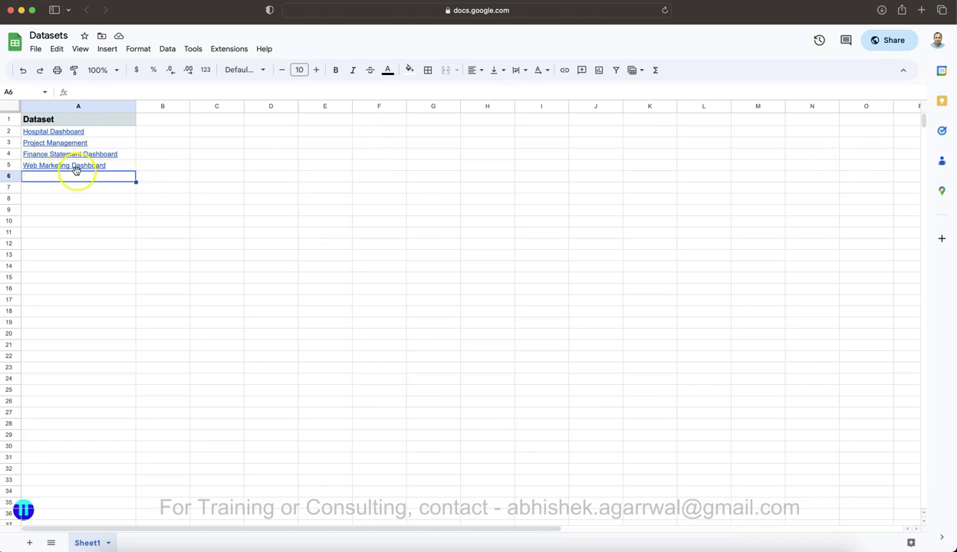
pyautogui.moveTo(77, 172)
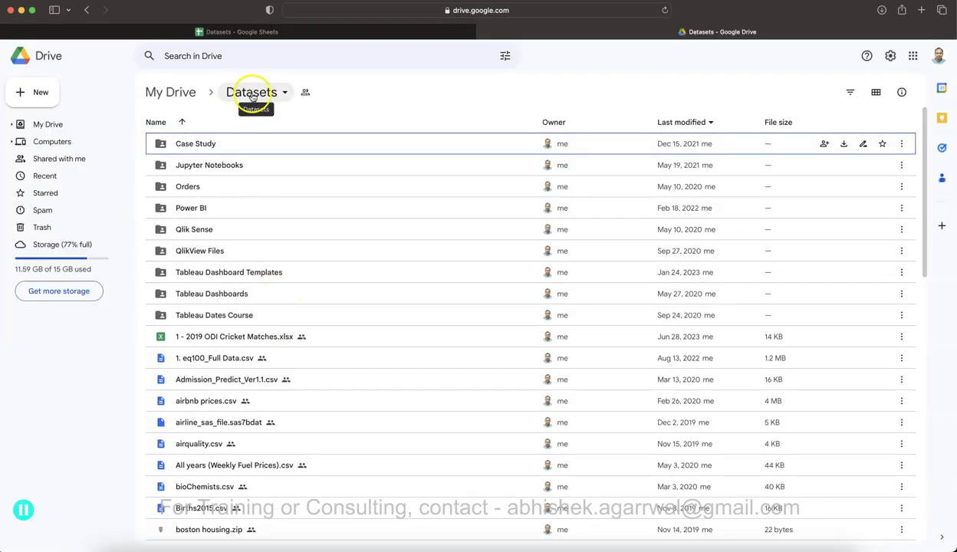
pyautogui.scroll(-5, 331, 311)
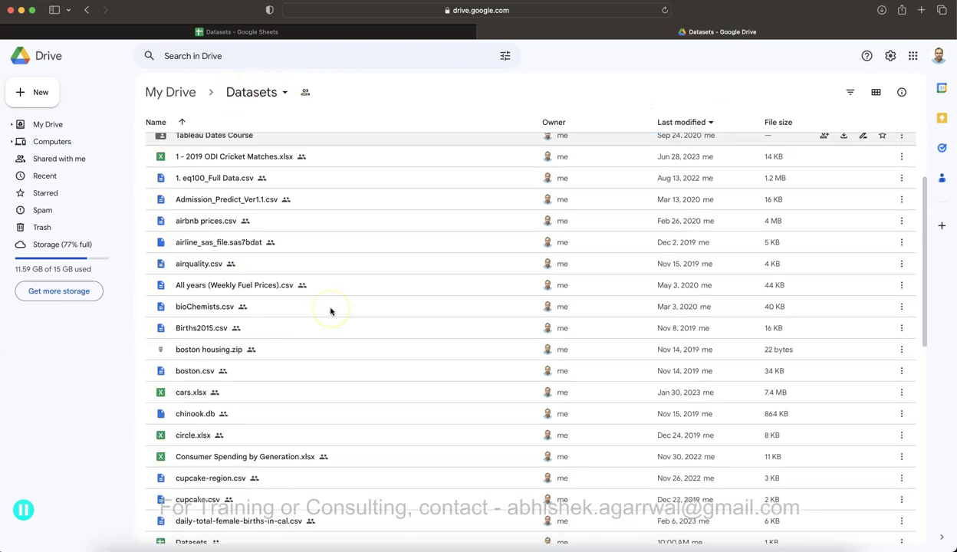
pyautogui.scroll(-5, 241, 460)
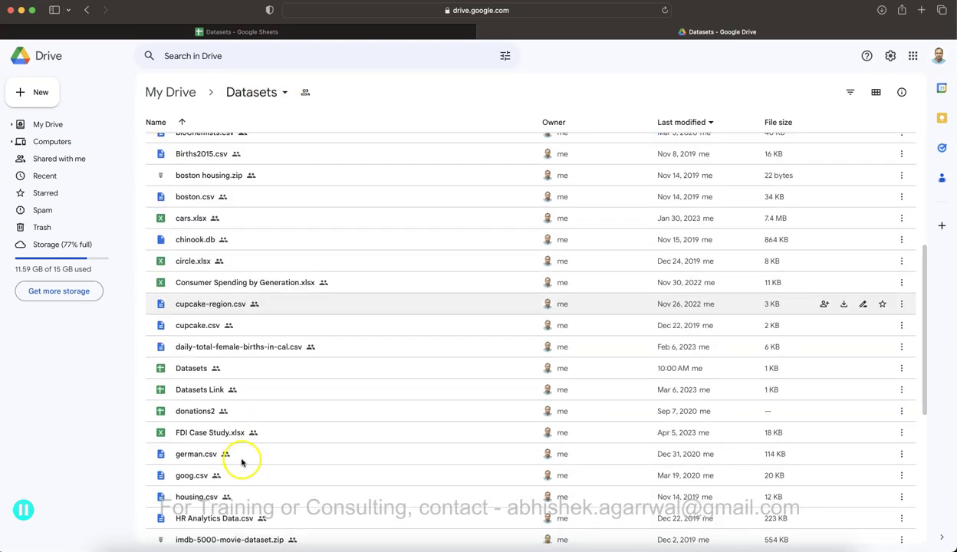
pyautogui.click(195, 370)
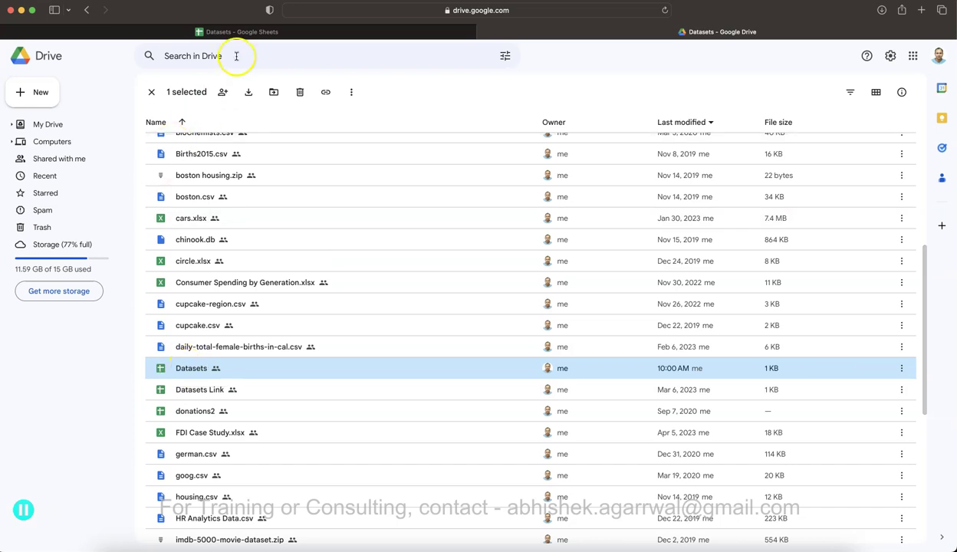
pyautogui.click(238, 33)
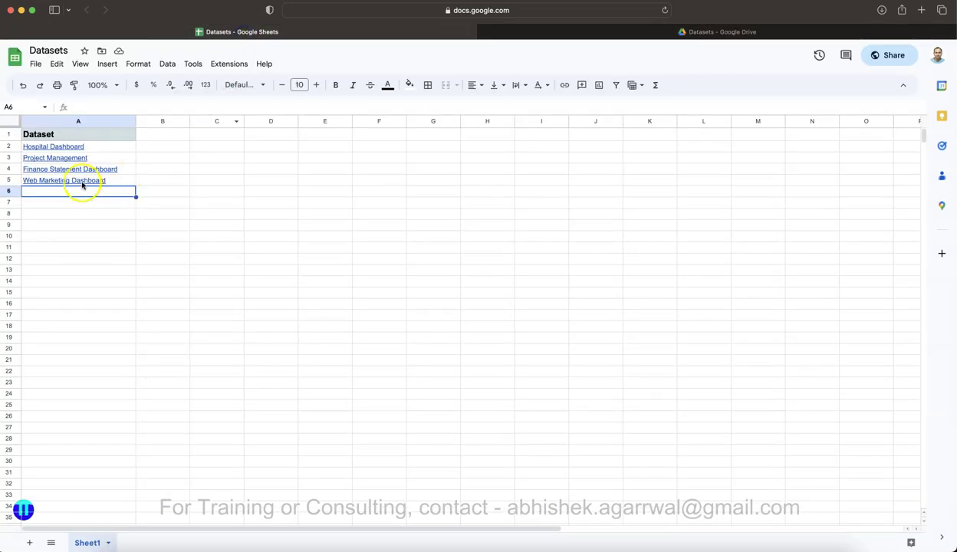
pyautogui.moveTo(55, 184)
# Switch back to Tableau and examine the current-period and previous-period start and end dates on the Dates sheet
pyautogui.press('super+Tab')
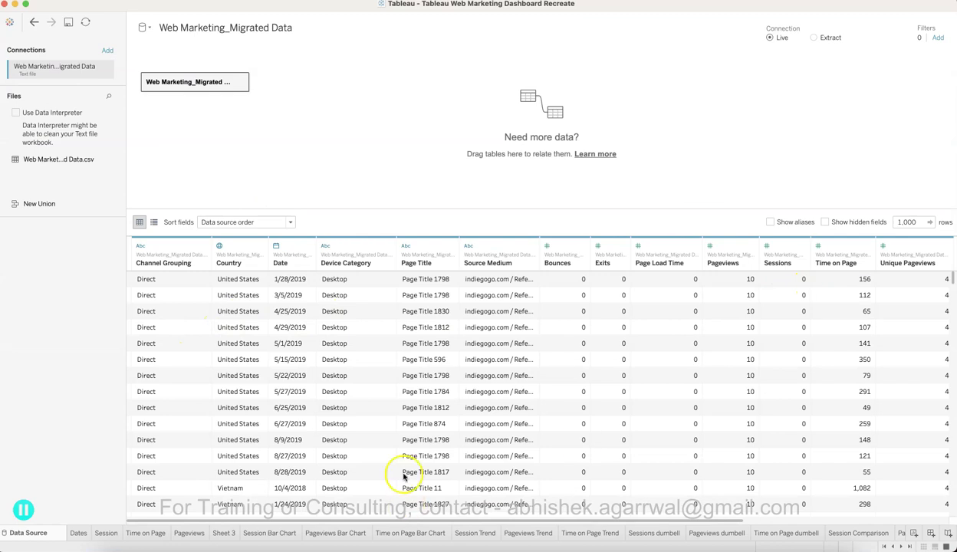
pyautogui.click(80, 534)
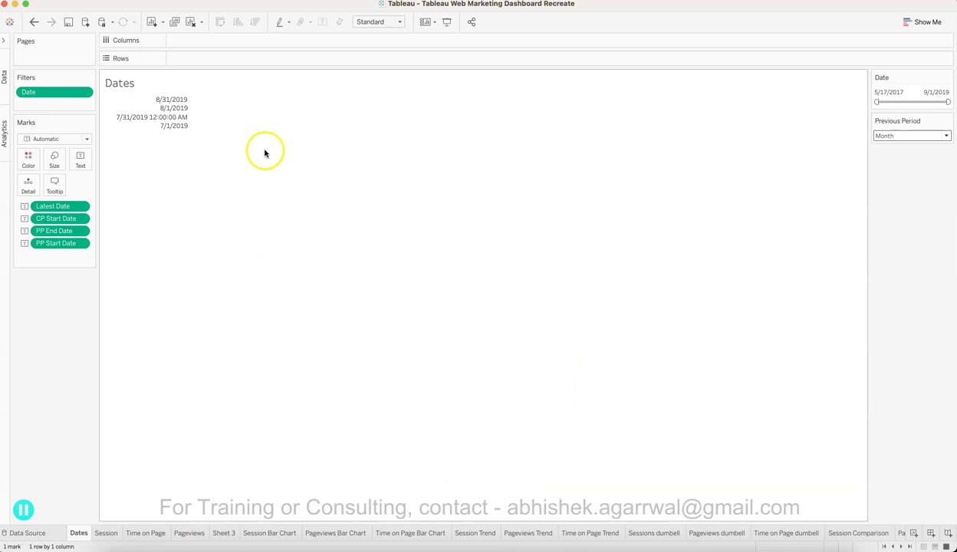
pyautogui.moveTo(139, 104)
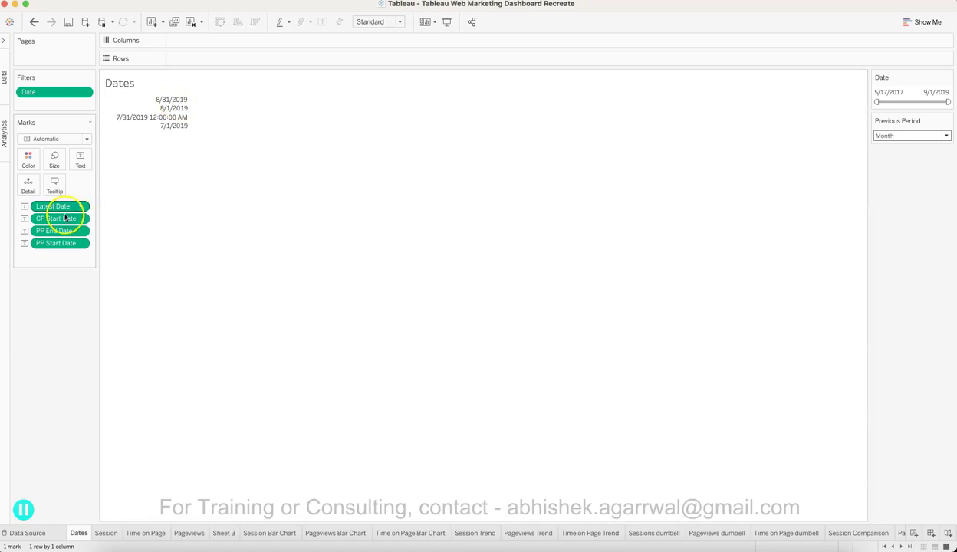
pyautogui.moveTo(183, 115)
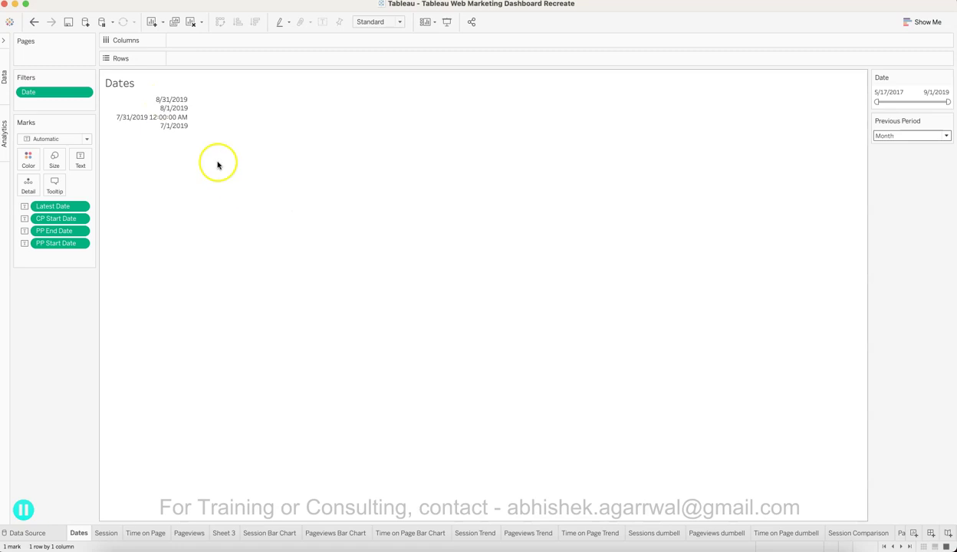
pyautogui.click(183, 104)
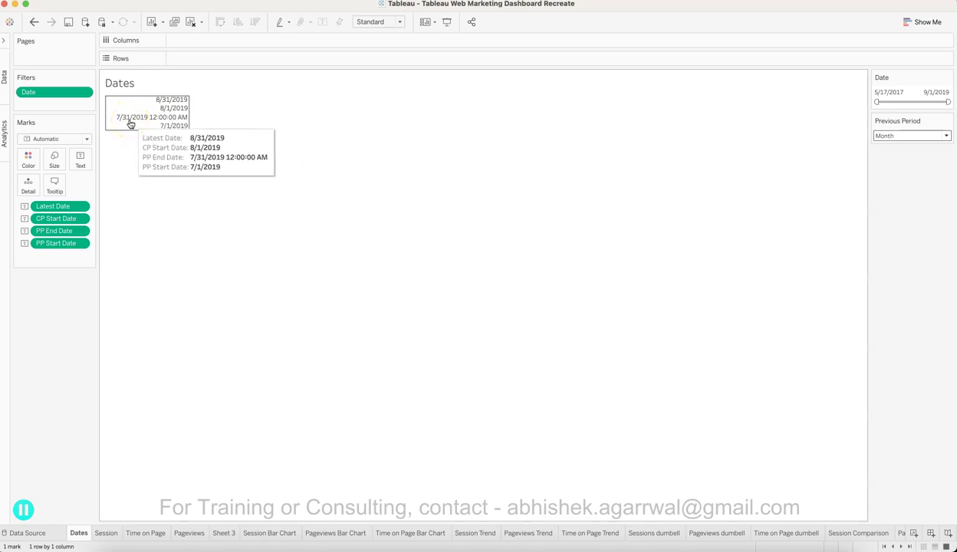
# Set the Previous Period parameter to Quarter and check the period dates on the Dates sheet
pyautogui.click(893, 138)
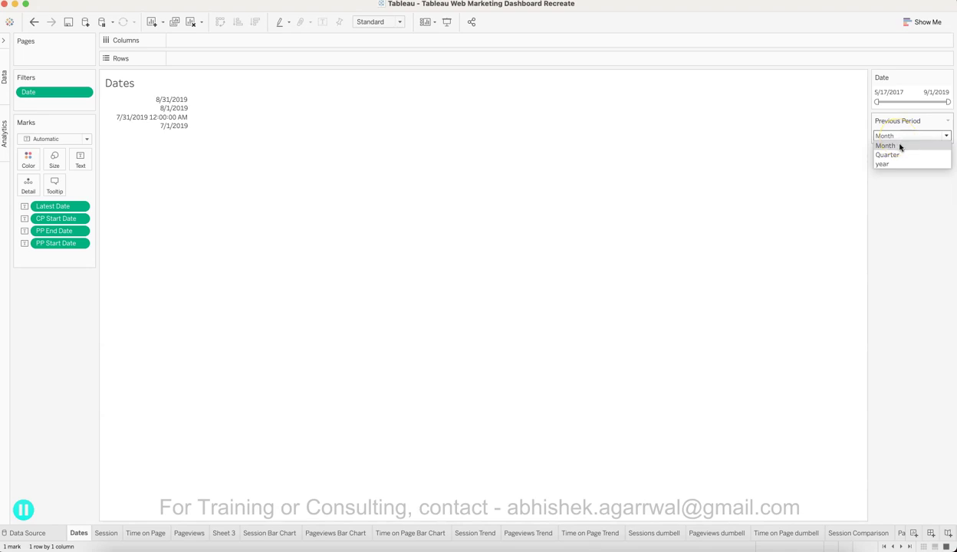
pyautogui.click(901, 164)
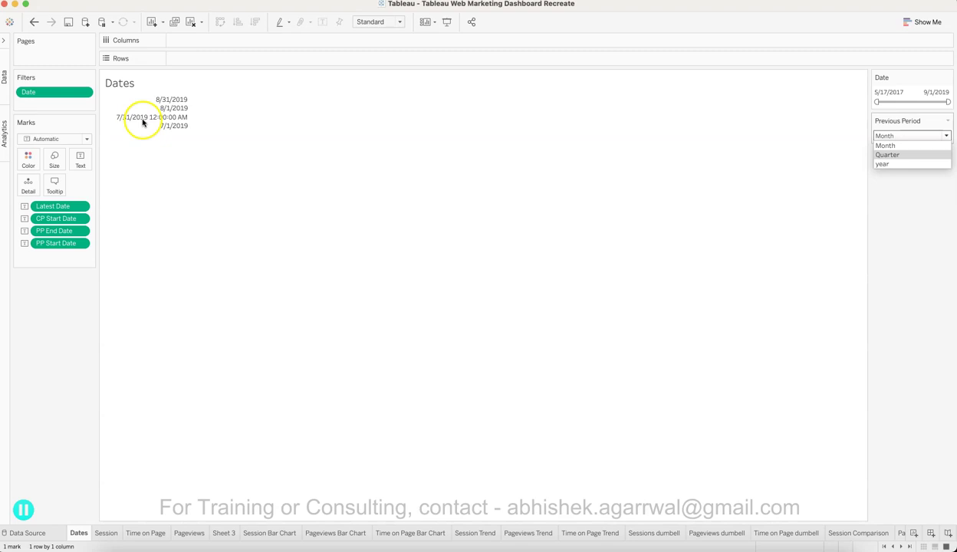
pyautogui.click(892, 157)
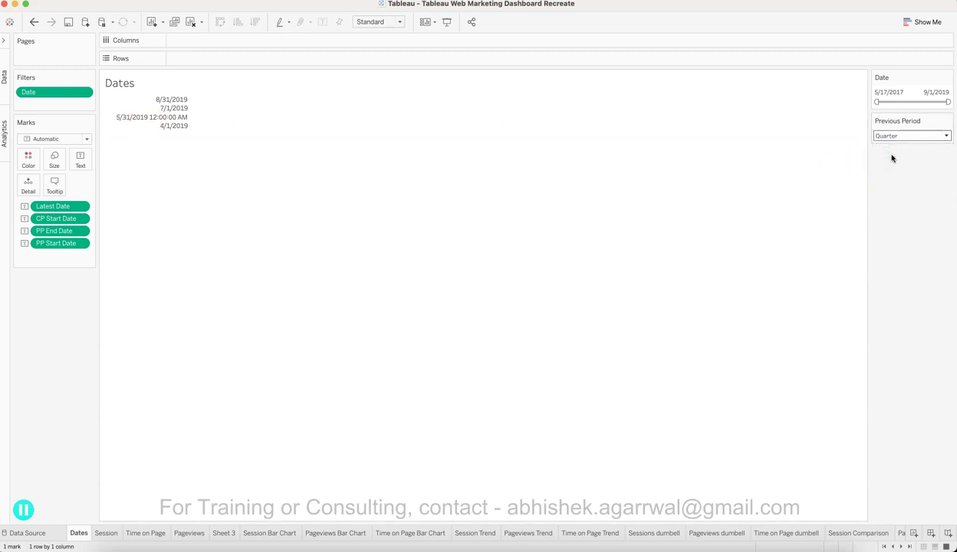
pyautogui.moveTo(141, 123)
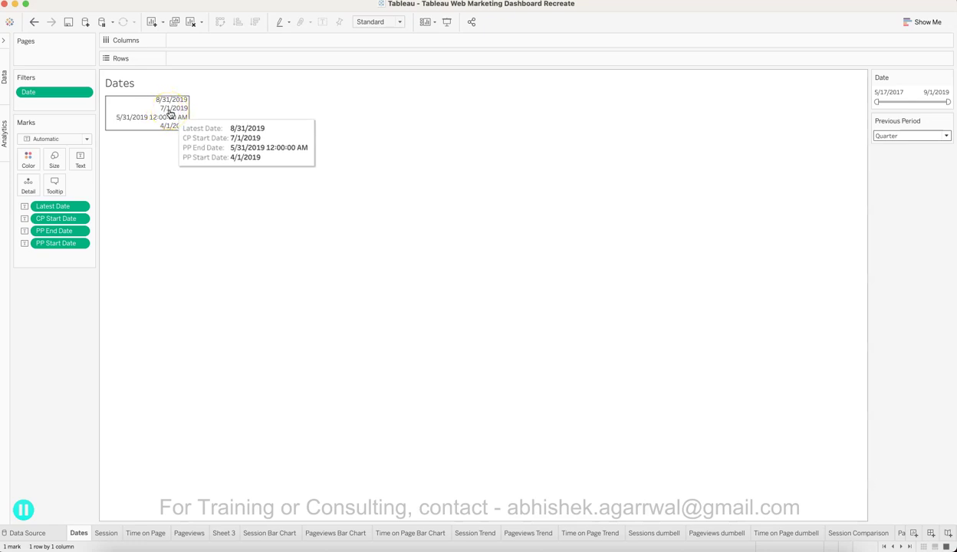
pyautogui.click(170, 112)
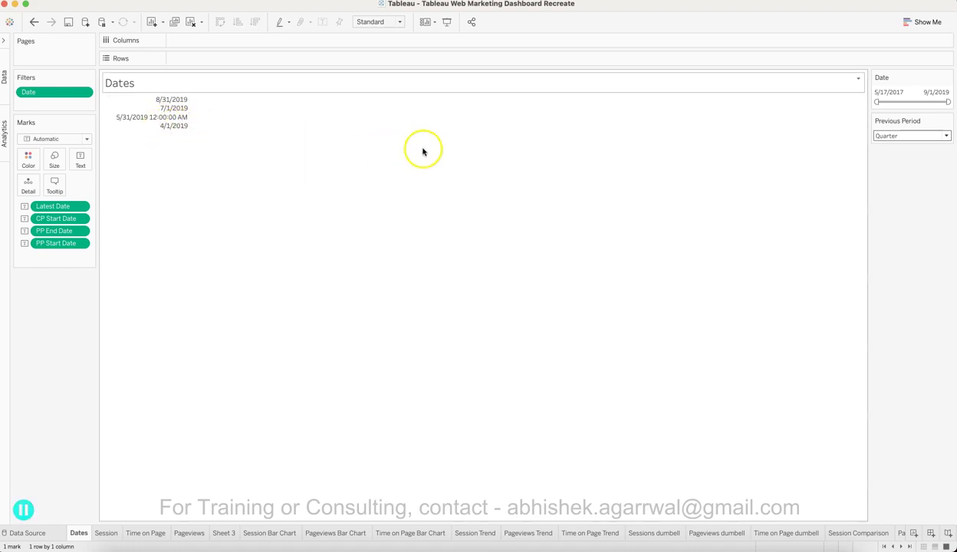
# Set Previous Period to year, check the resulting period dates, and return the parameter to Month
pyautogui.click(889, 136)
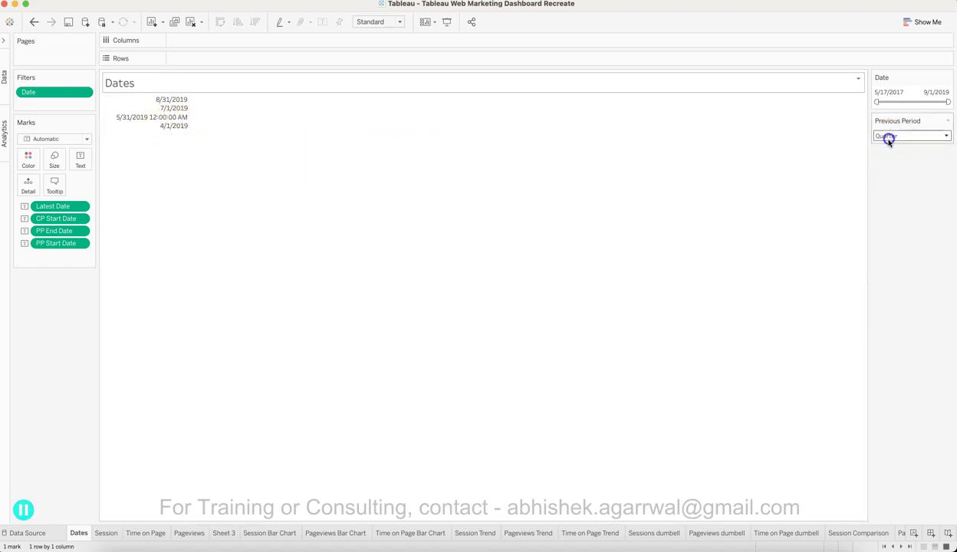
pyautogui.click(892, 166)
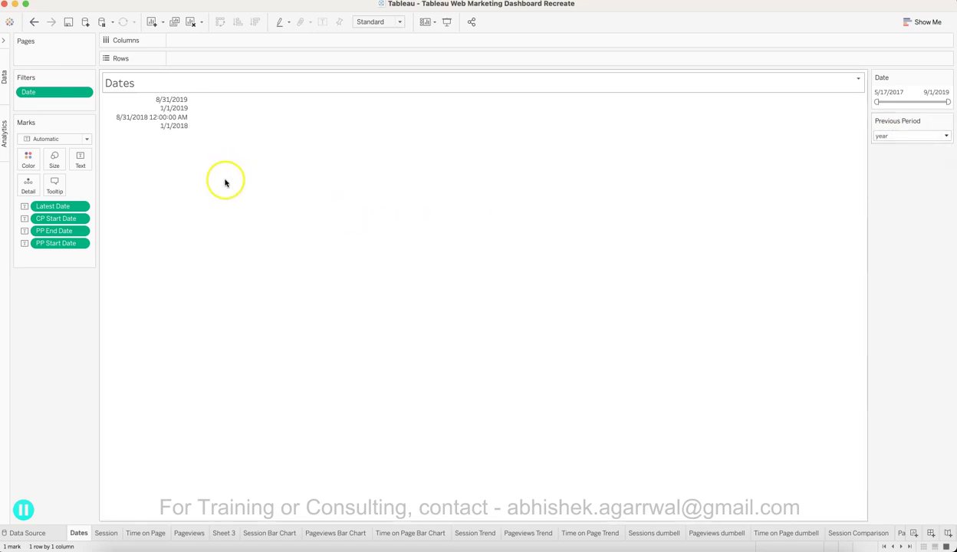
pyautogui.moveTo(179, 128)
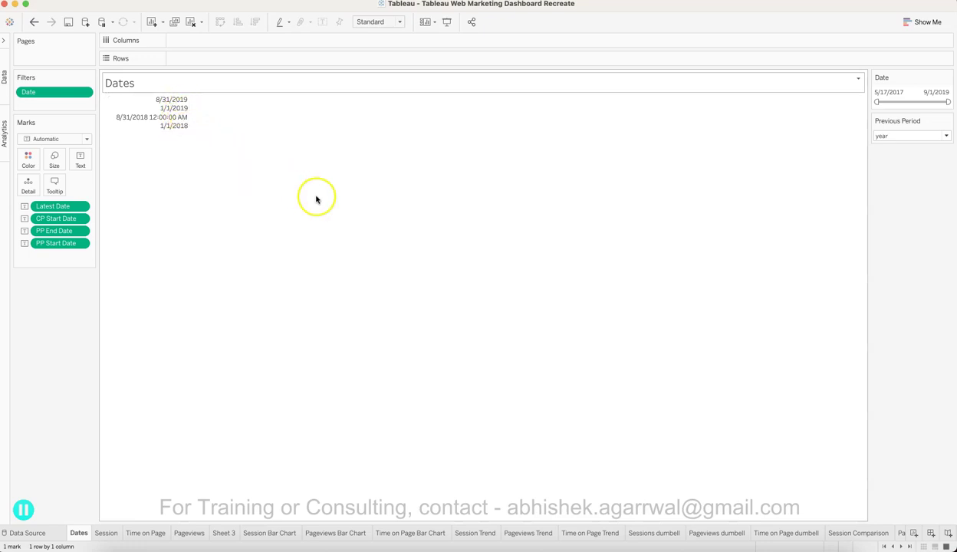
pyautogui.click(917, 137)
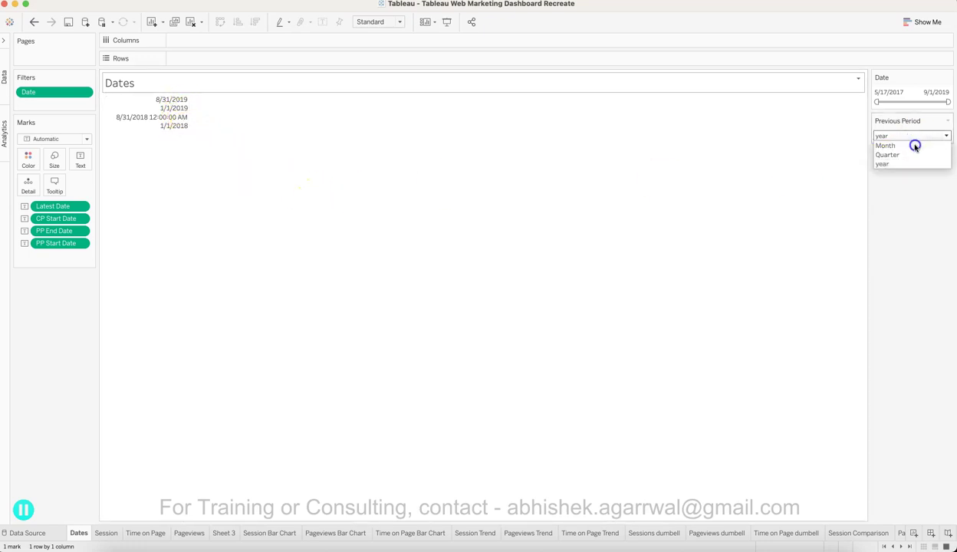
pyautogui.click(915, 145)
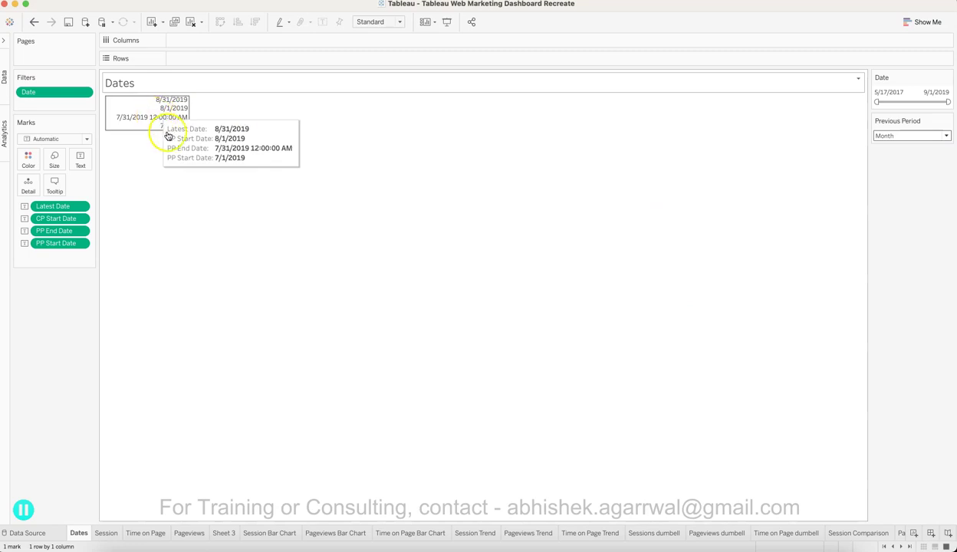
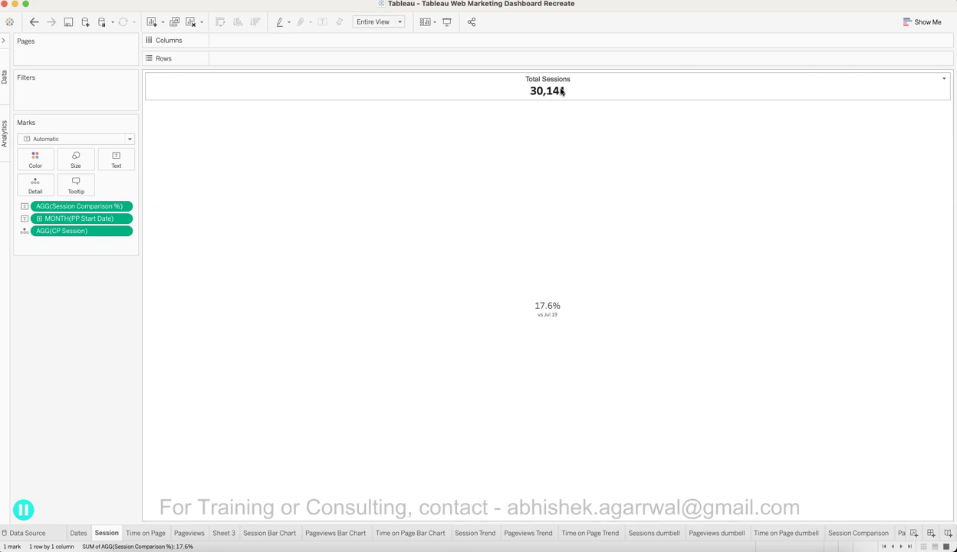
# Examine the Session sheet's total sessions and its percentage comparison with the previous period
pyautogui.moveTo(563, 342)
pyautogui.moveTo(576, 280)
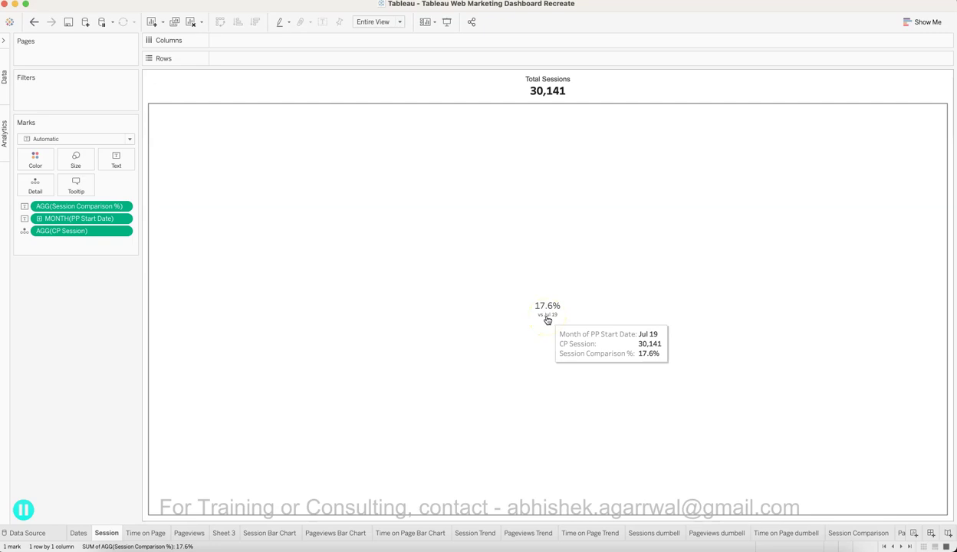
pyautogui.click(551, 323)
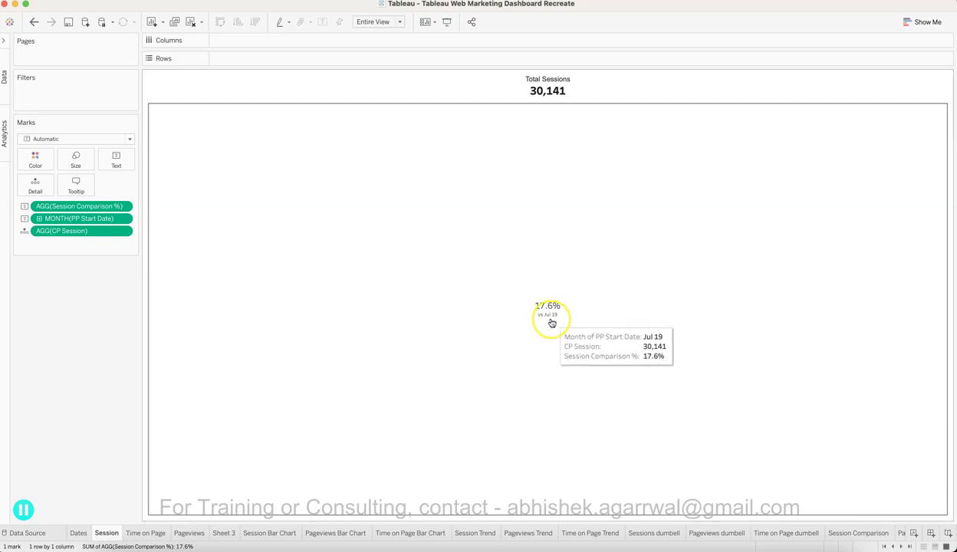
pyautogui.click(551, 323)
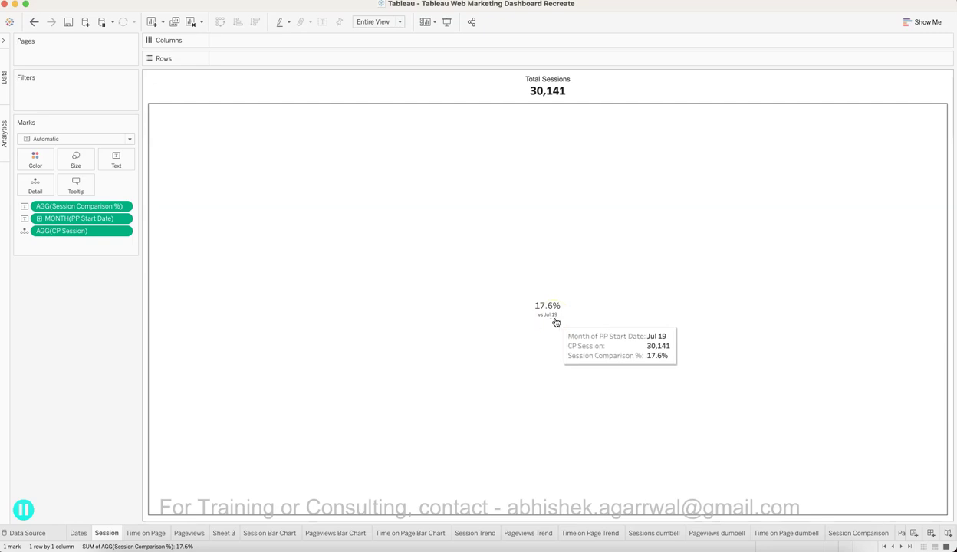
pyautogui.click(547, 316)
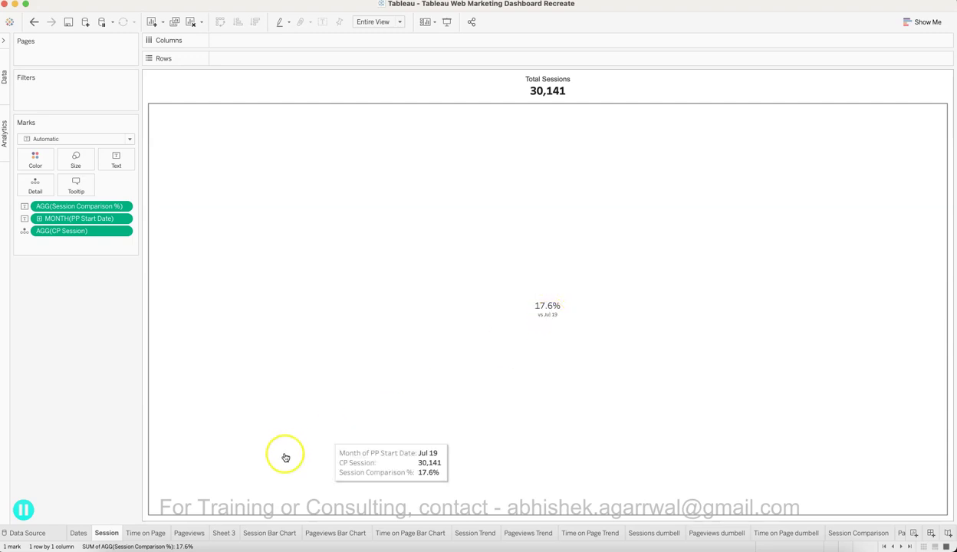
# Examine the averages and previous-period comparisons on the Time on Page and Pageviews sheets
pyautogui.click(148, 534)
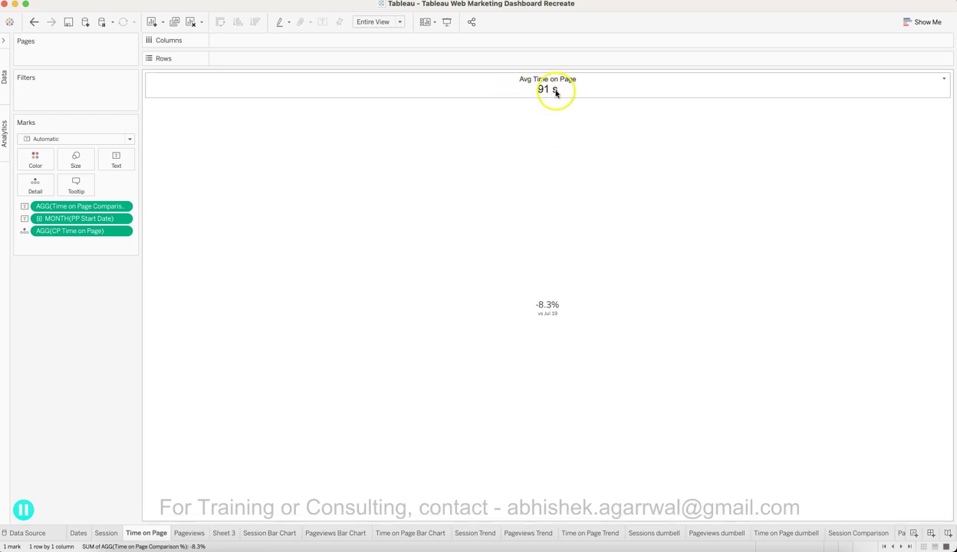
pyautogui.moveTo(560, 321)
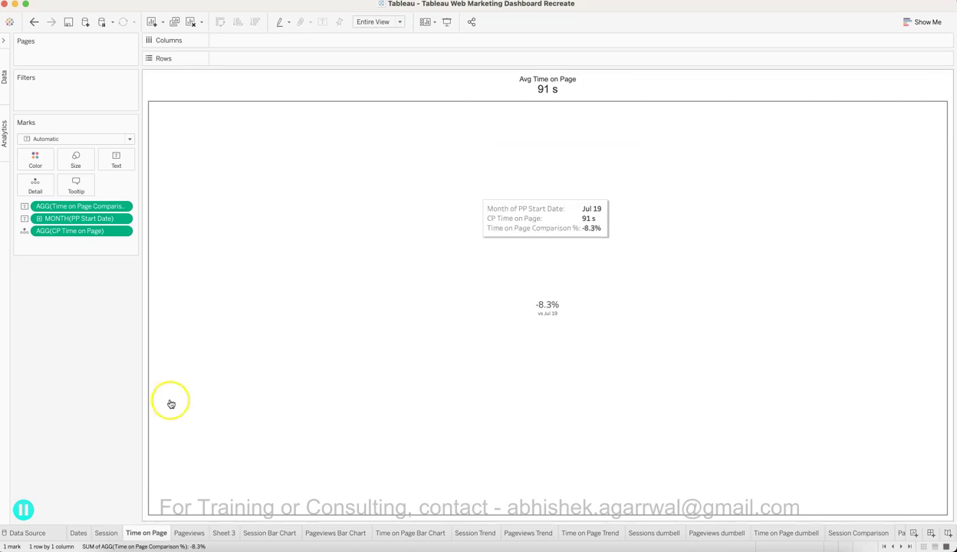
pyautogui.click(188, 533)
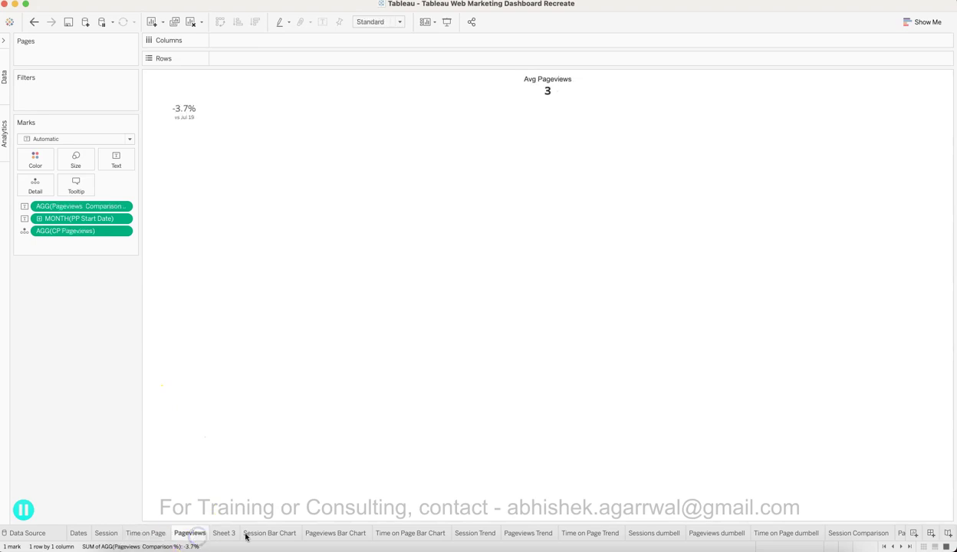
pyautogui.click(548, 100)
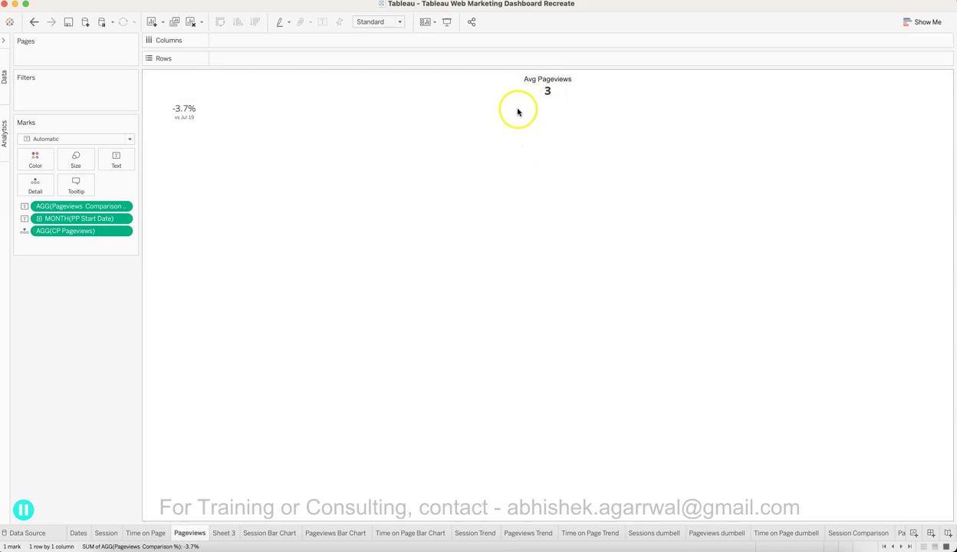
pyautogui.moveTo(185, 123)
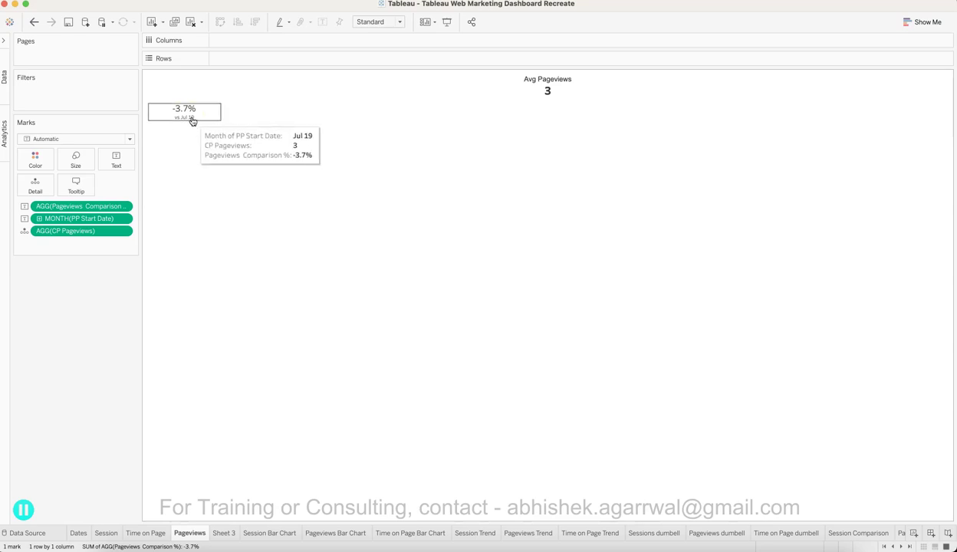
# Open the Session Bar Chart sheet and inspect the details of the highlighted latest month's bar
pyautogui.click(270, 533)
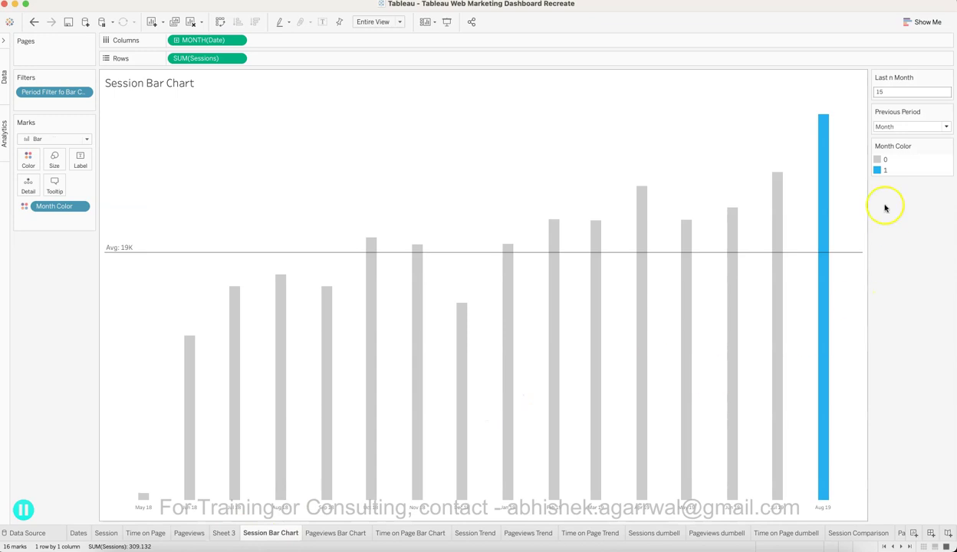
pyautogui.moveTo(831, 462)
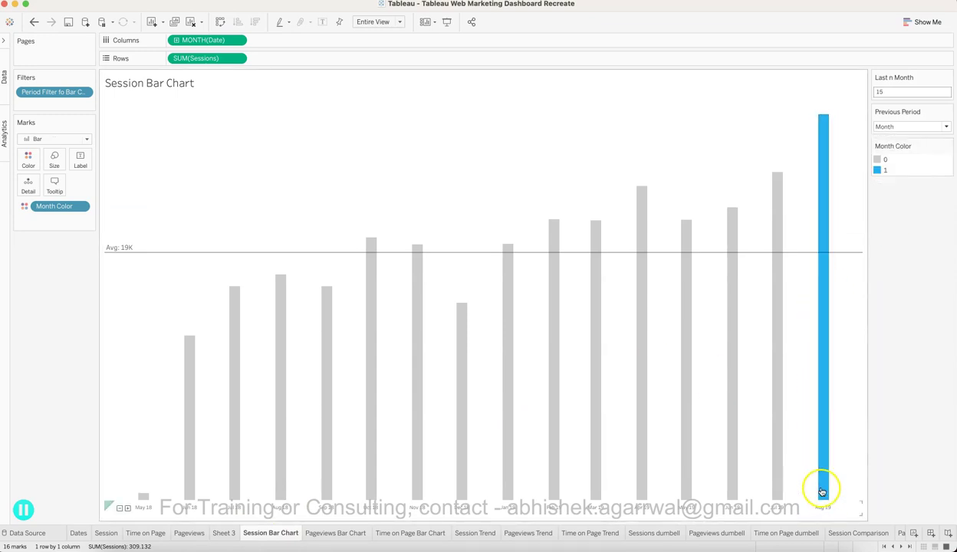
pyautogui.moveTo(822, 443)
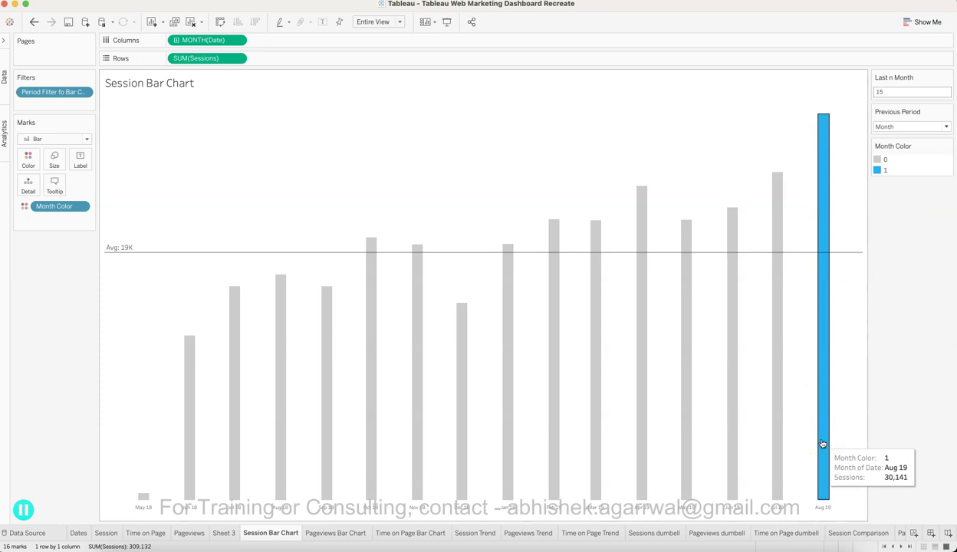
# Set Last n Month to 8 and to 7 on the Session Bar Chart to check the displayed months, and return it to 15
pyautogui.click(879, 300)
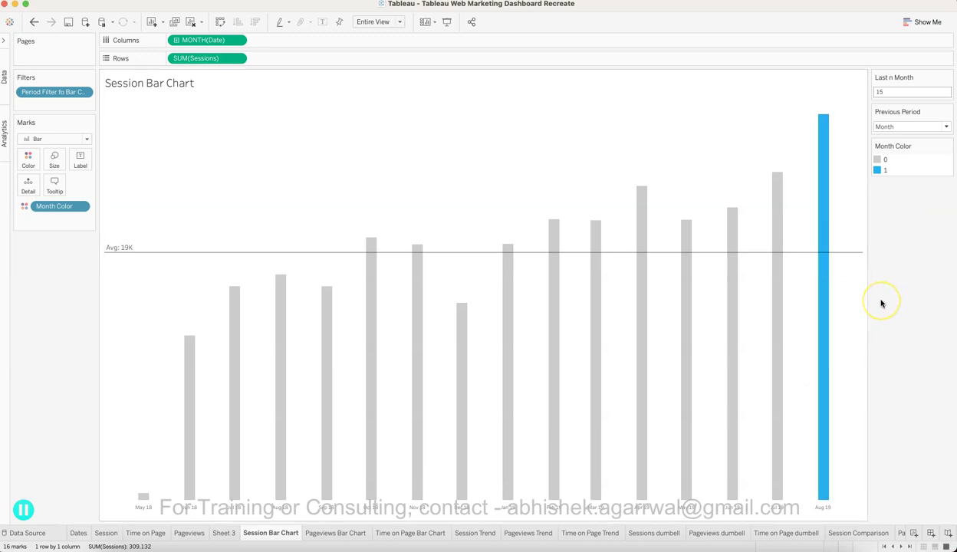
pyautogui.moveTo(549, 394)
pyautogui.press('Return')
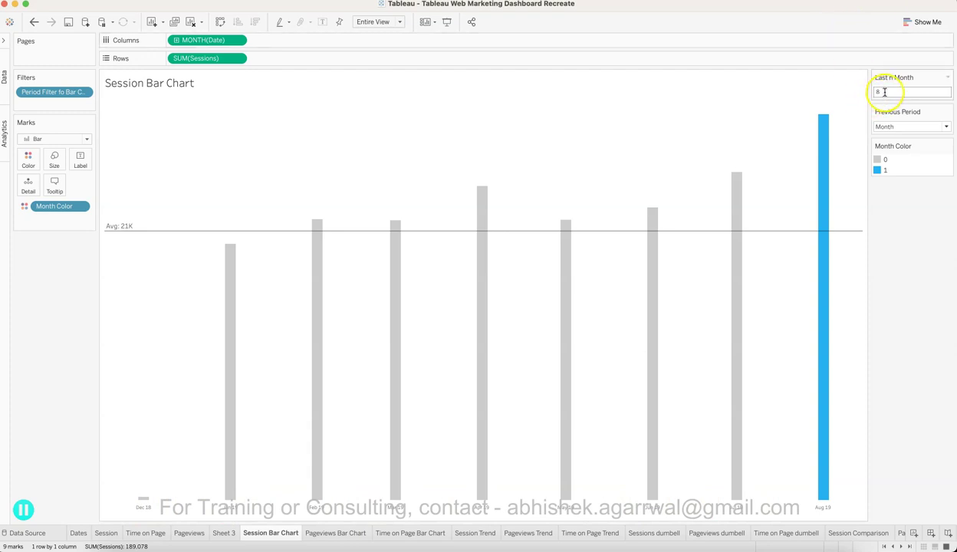
pyautogui.press('Return')
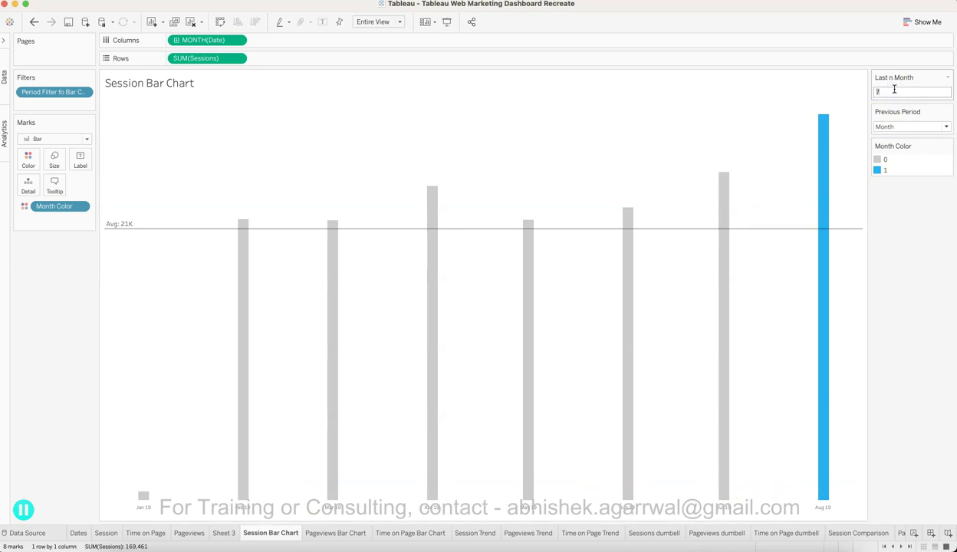
pyautogui.press('Return')
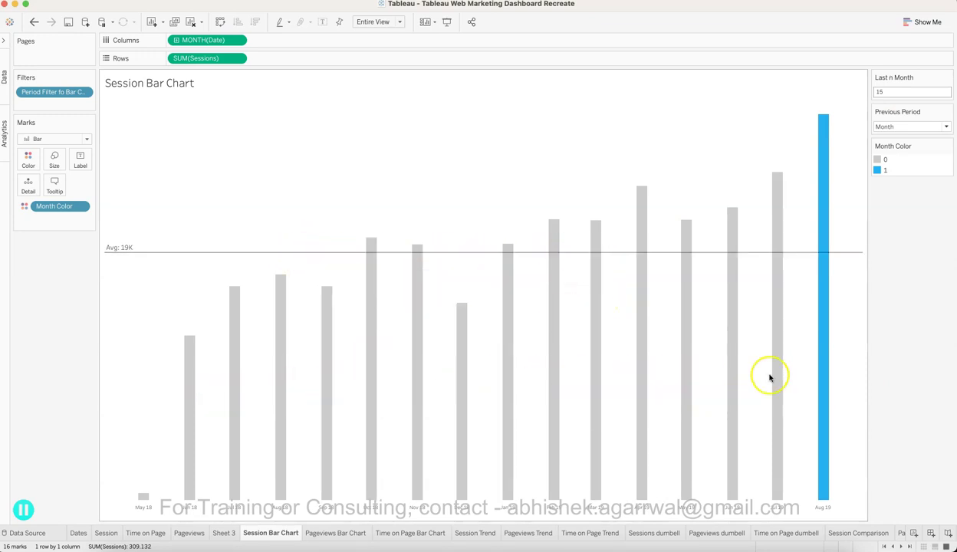
# Examine the monthly bars against the average line on the Session, Pageviews and Time on Page bar chart sheets
pyautogui.moveTo(496, 274)
pyautogui.moveTo(481, 257)
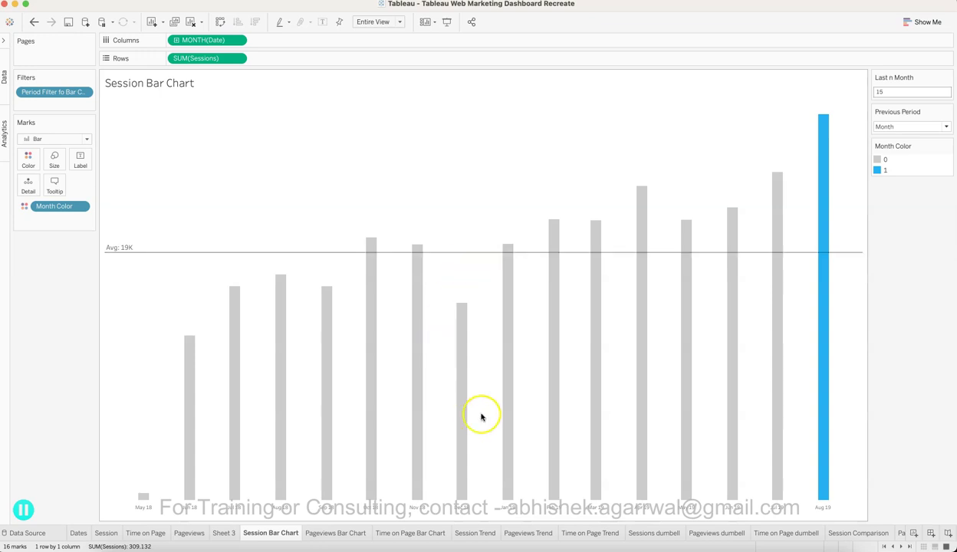
pyautogui.click(351, 534)
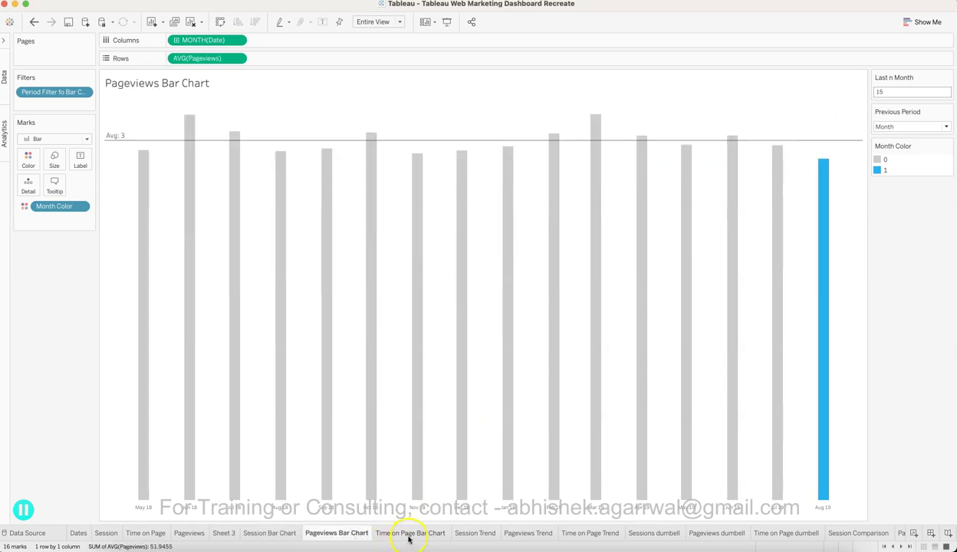
pyautogui.click(410, 535)
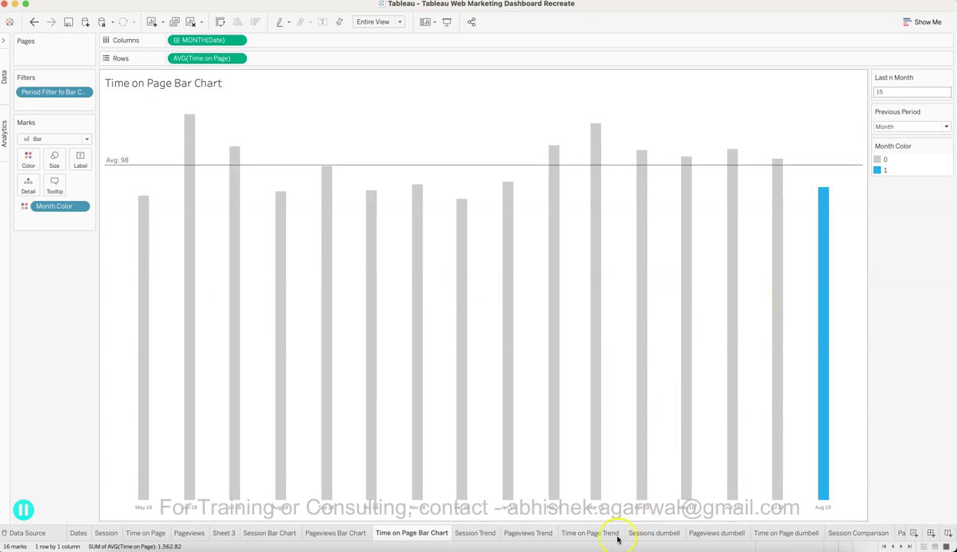
# Show the c.Dimension filter on the Session Trend sheet to check its values and limit, and hide the filter card again
pyautogui.click(476, 533)
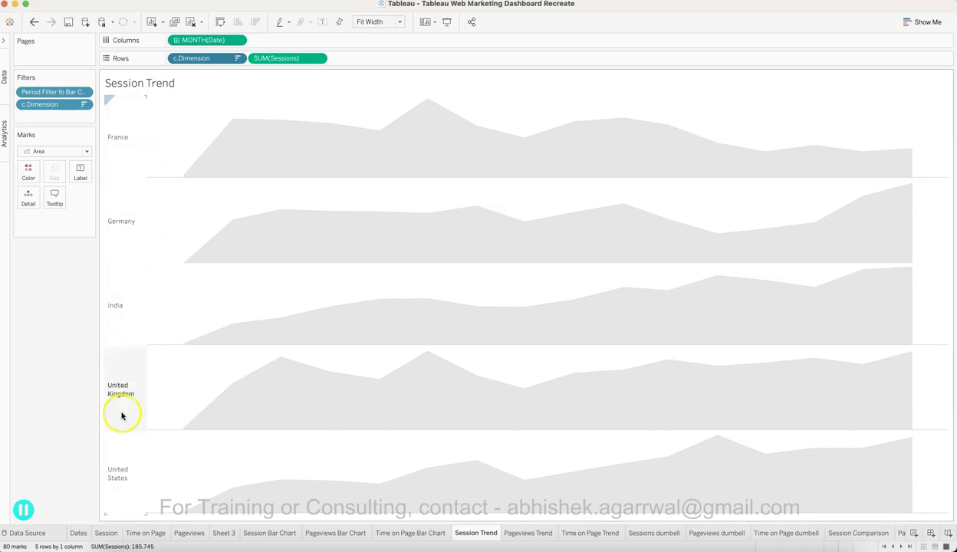
pyautogui.click(237, 61)
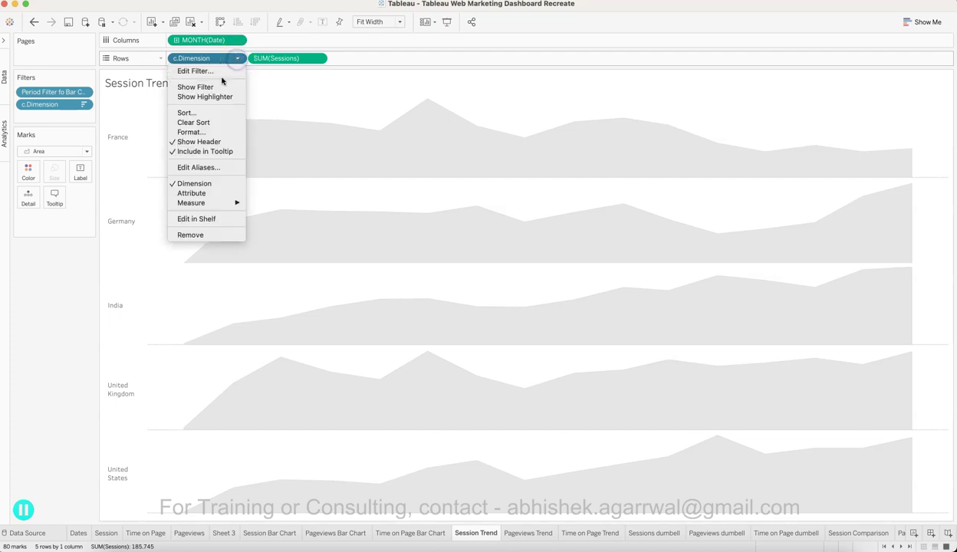
pyautogui.click(196, 86)
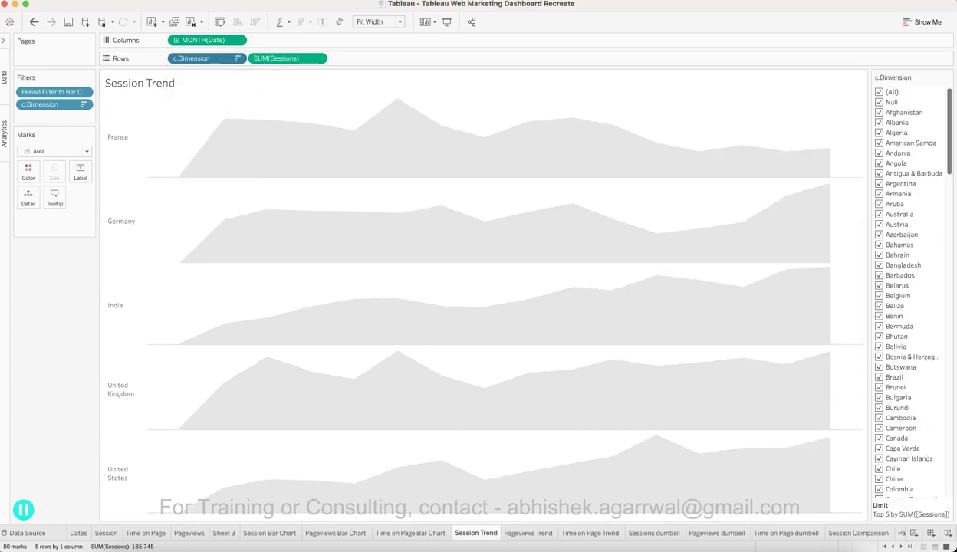
pyautogui.click(947, 77)
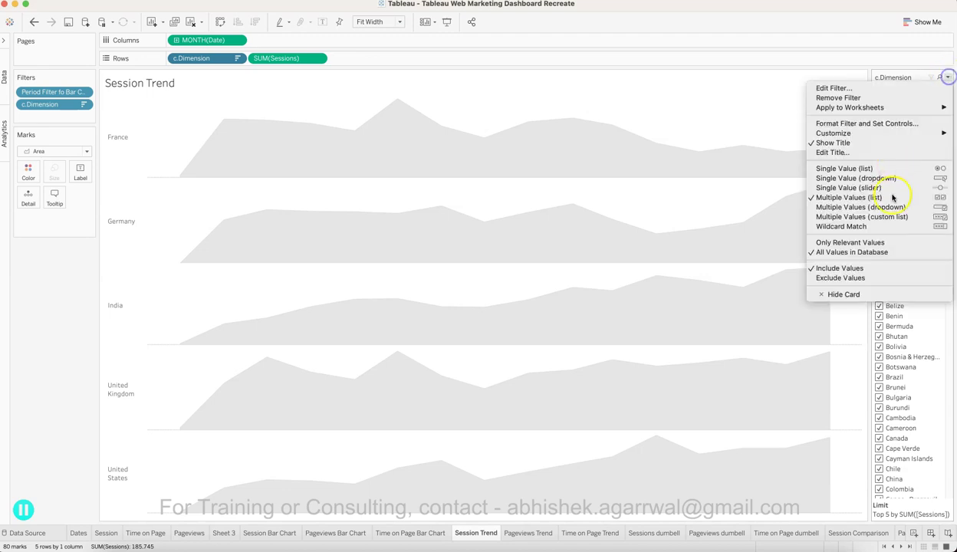
pyautogui.click(833, 299)
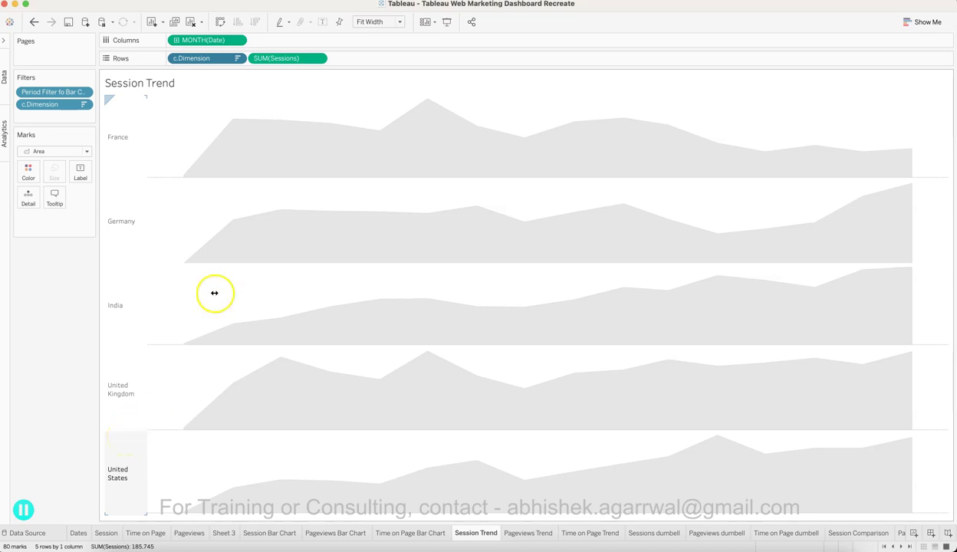
# Compare the country rows on the Session Trend sheet with the current and previous period values on the Sessions dumbell sheet
pyautogui.moveTo(588, 164)
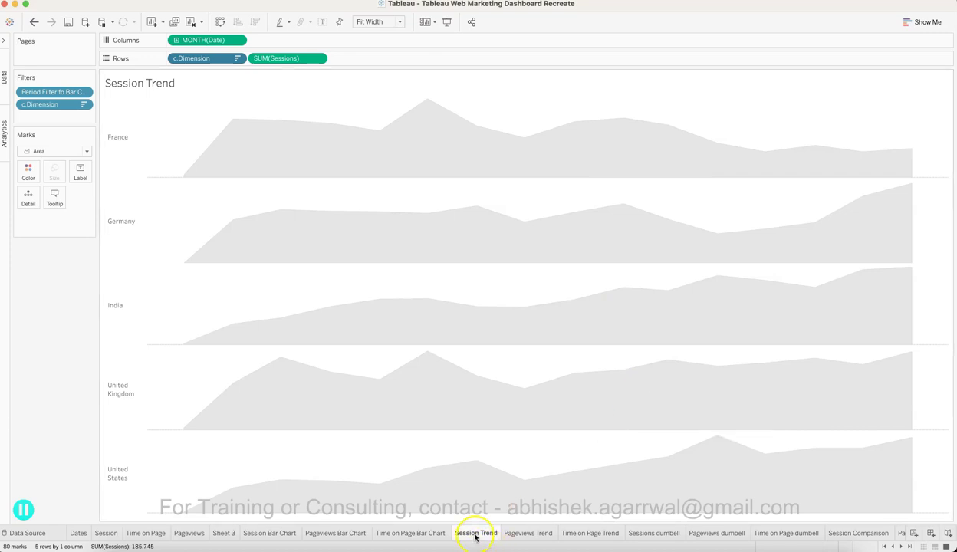
pyautogui.moveTo(476, 538)
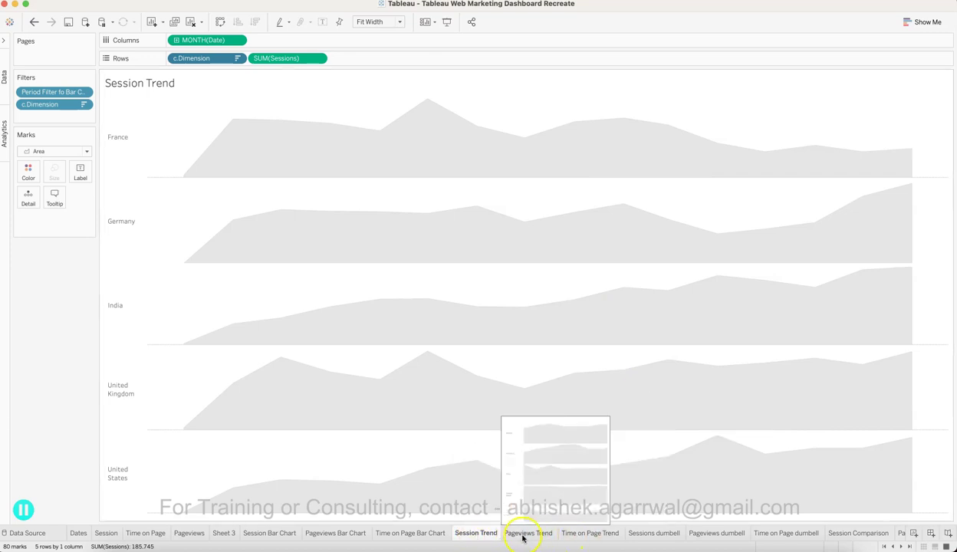
pyautogui.moveTo(555, 537)
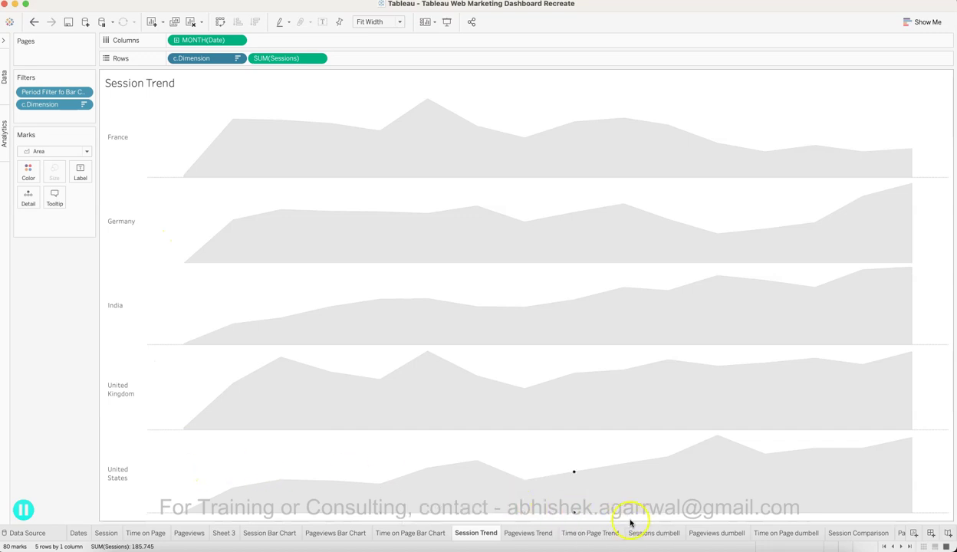
pyautogui.click(668, 535)
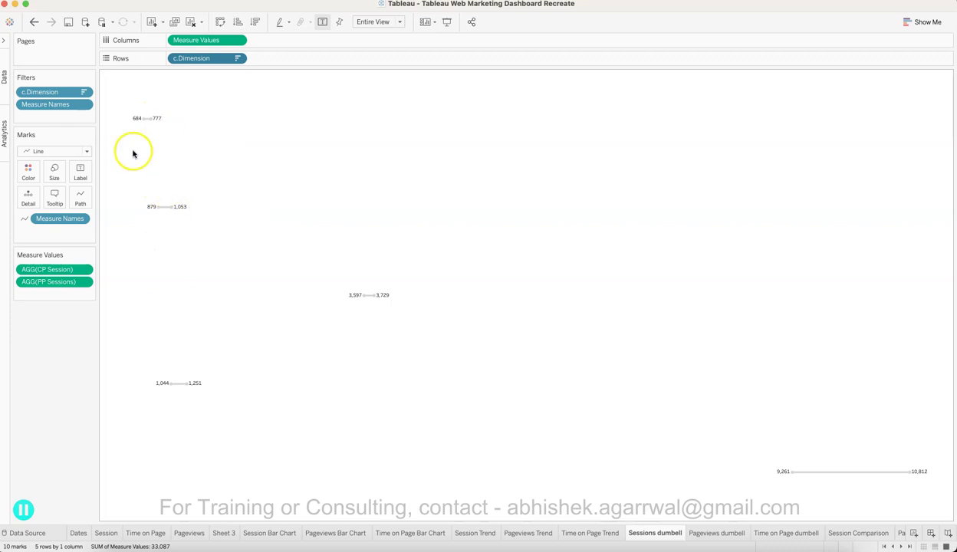
pyautogui.moveTo(142, 125)
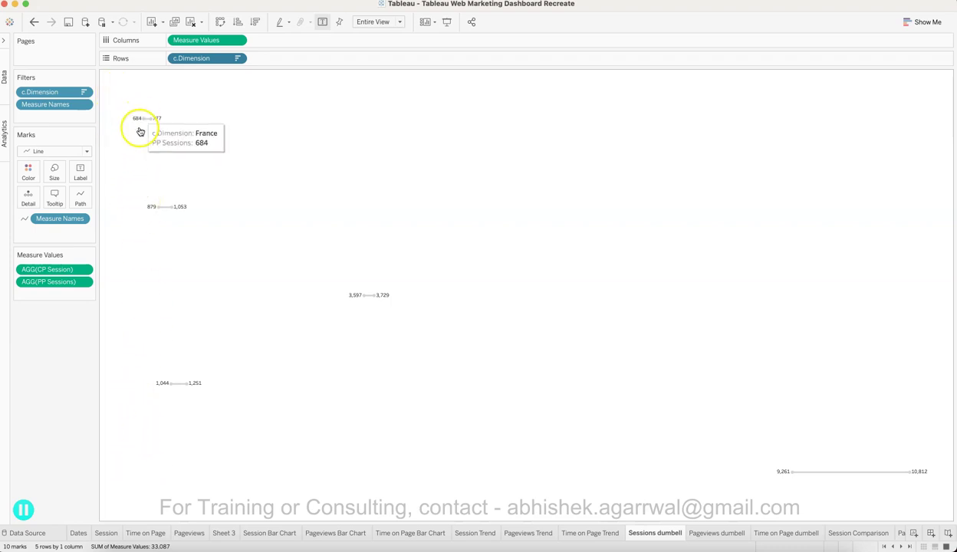
pyautogui.click(474, 533)
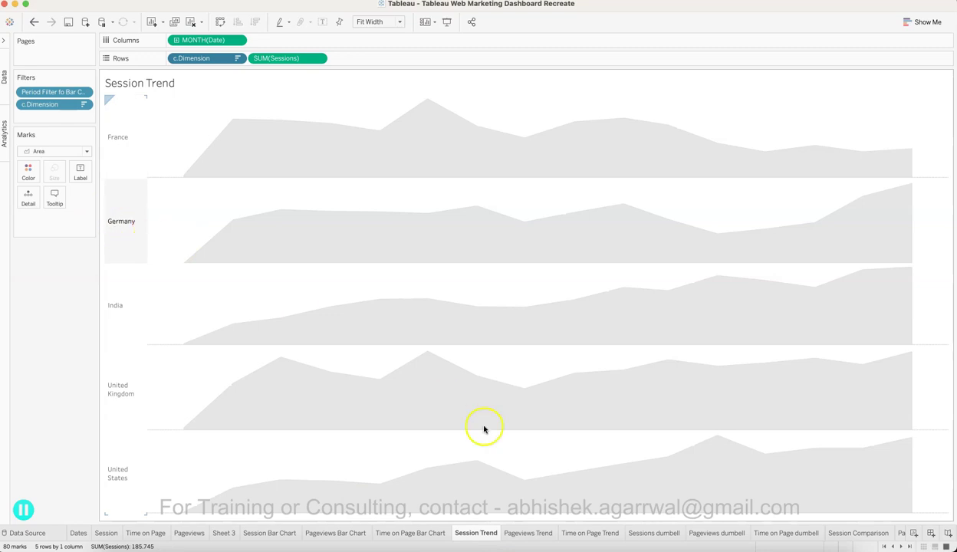
pyautogui.click(650, 533)
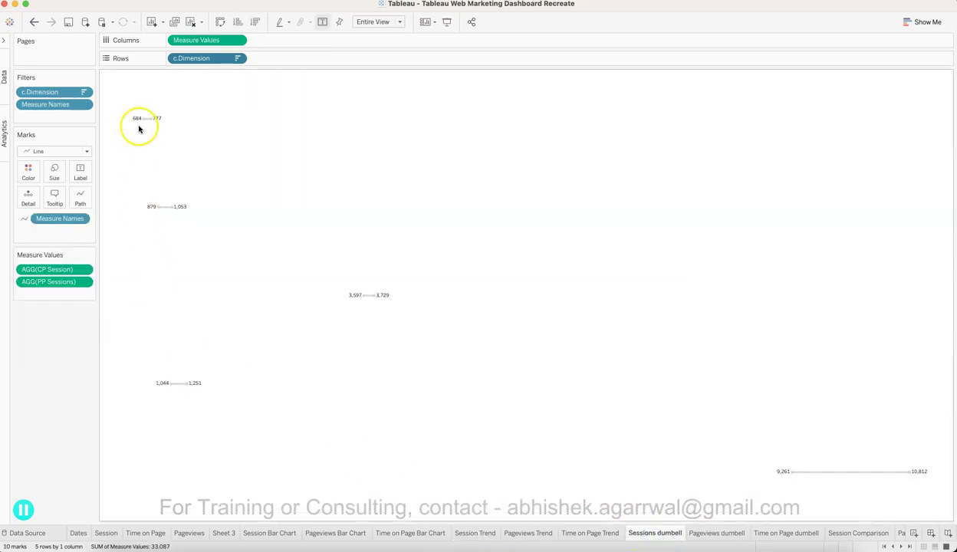
pyautogui.moveTo(139, 121)
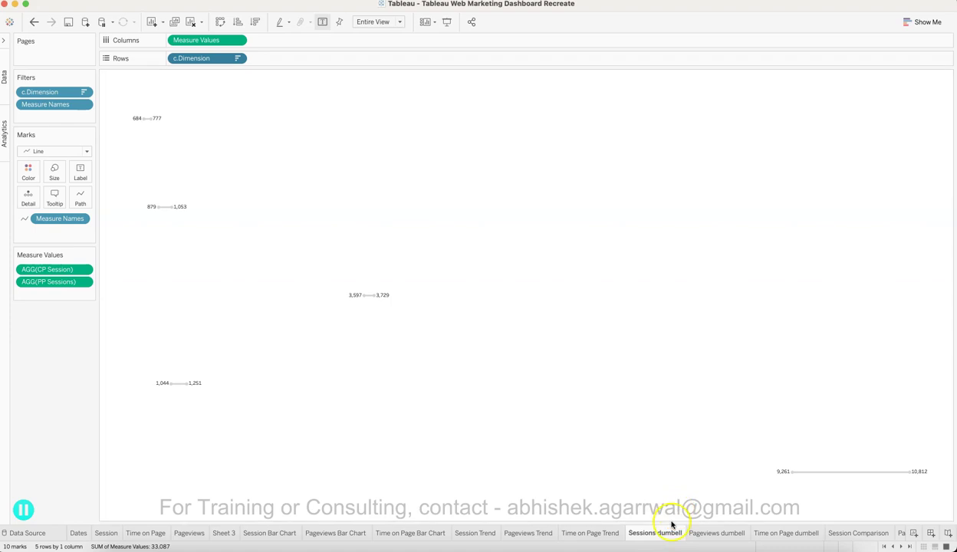
pyautogui.moveTo(665, 539)
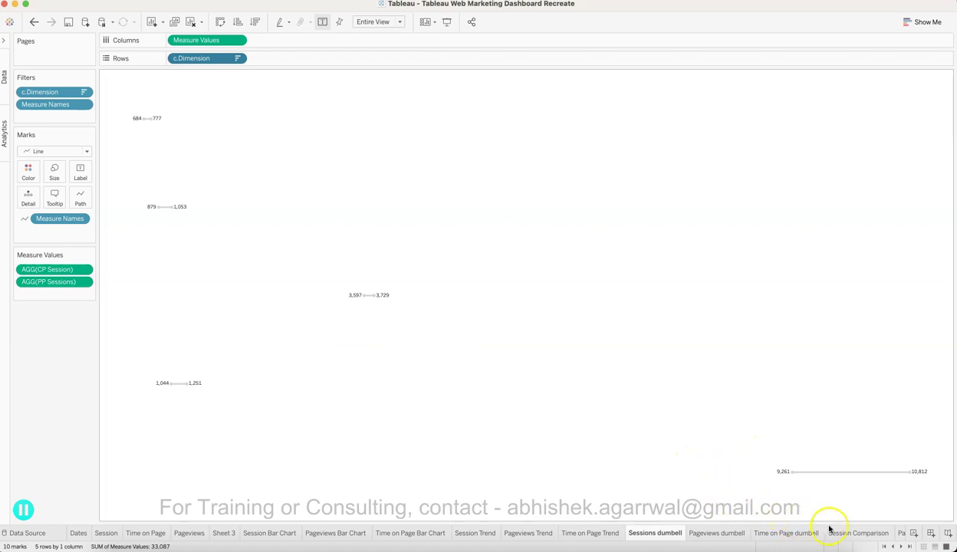
# Examine the percentage changes per country on the Session Comparison, Pageviews Comparison and Time on Page Comparison sheets
pyautogui.click(855, 534)
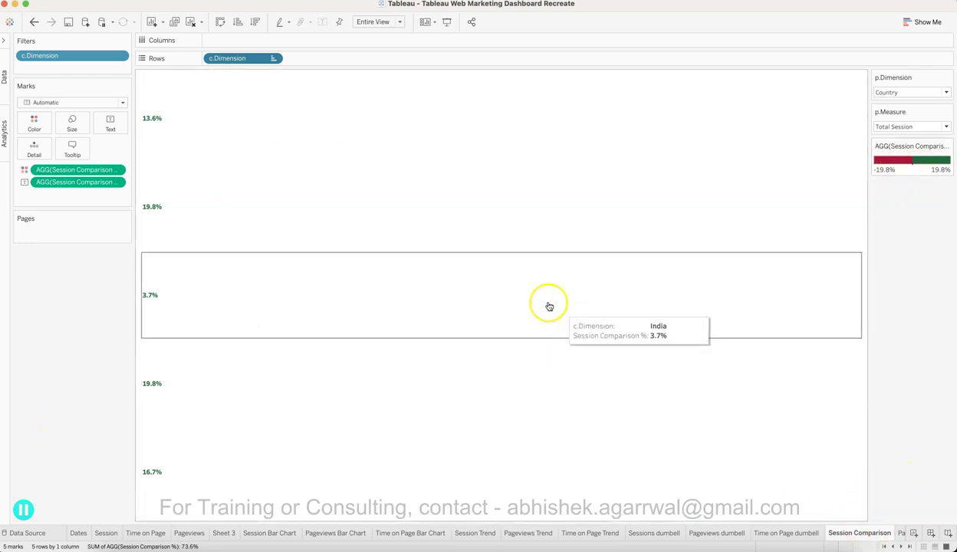
pyautogui.hotkey('ctrl', 'Tab')
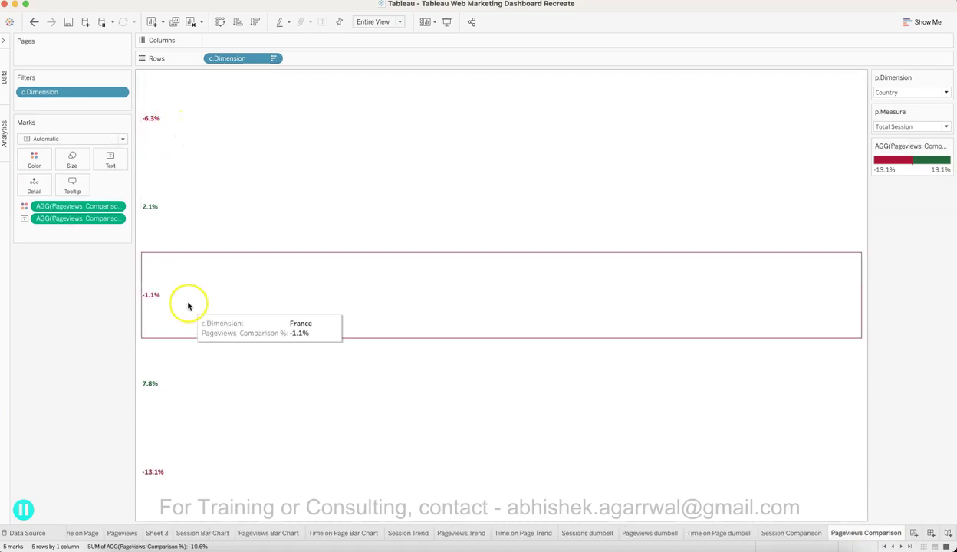
pyautogui.hotkey('ctrl', 'Tab')
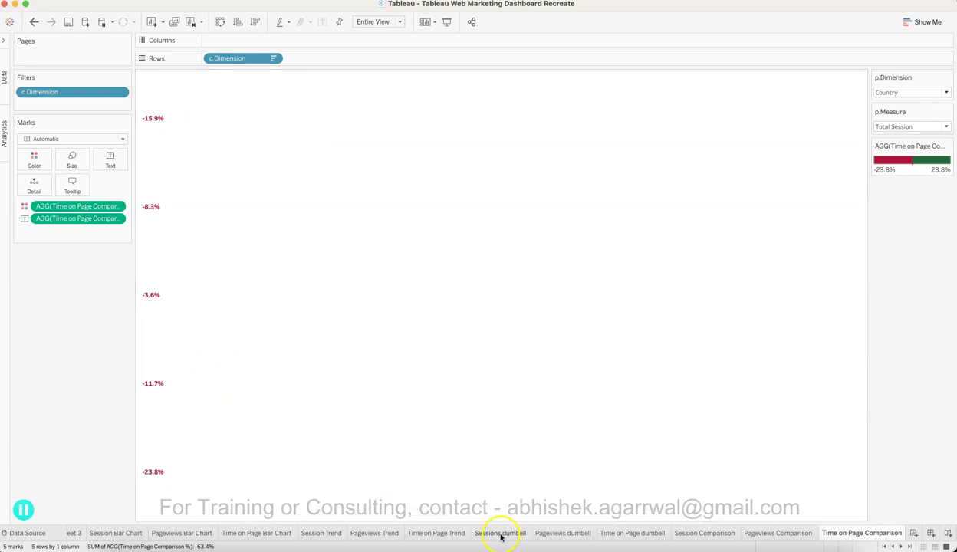
# Review the country area charts on the Session Trend, Pageviews Trend and Time on Page Trend sheets
pyautogui.click(326, 533)
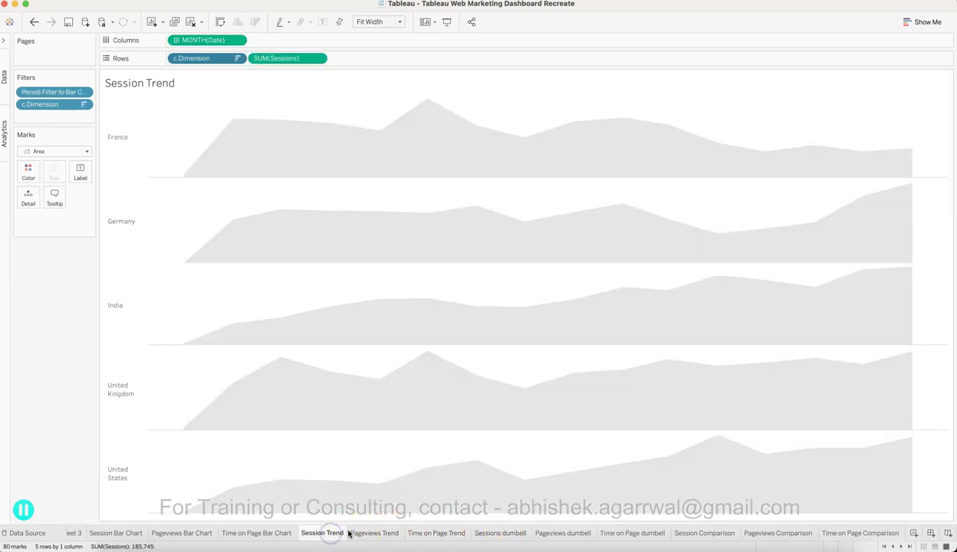
pyautogui.click(366, 533)
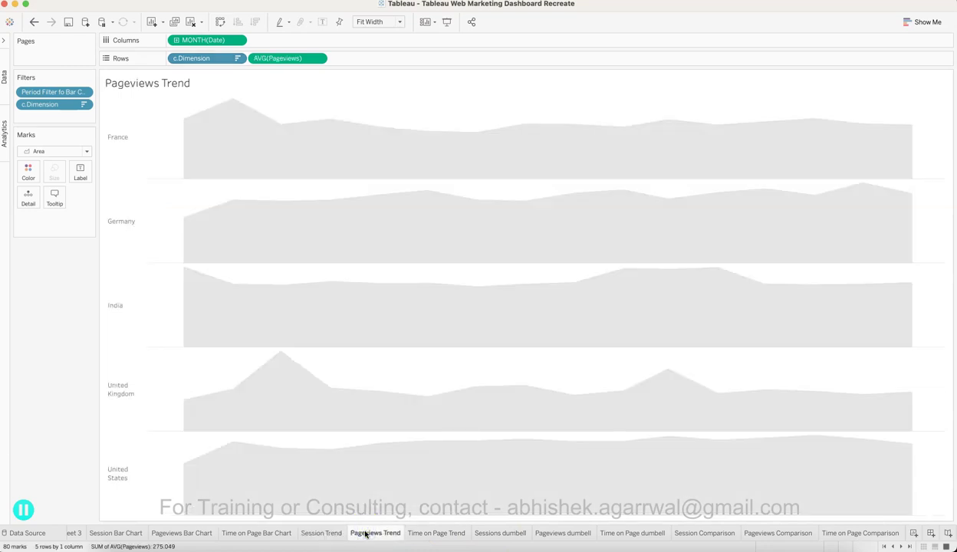
pyautogui.click(430, 537)
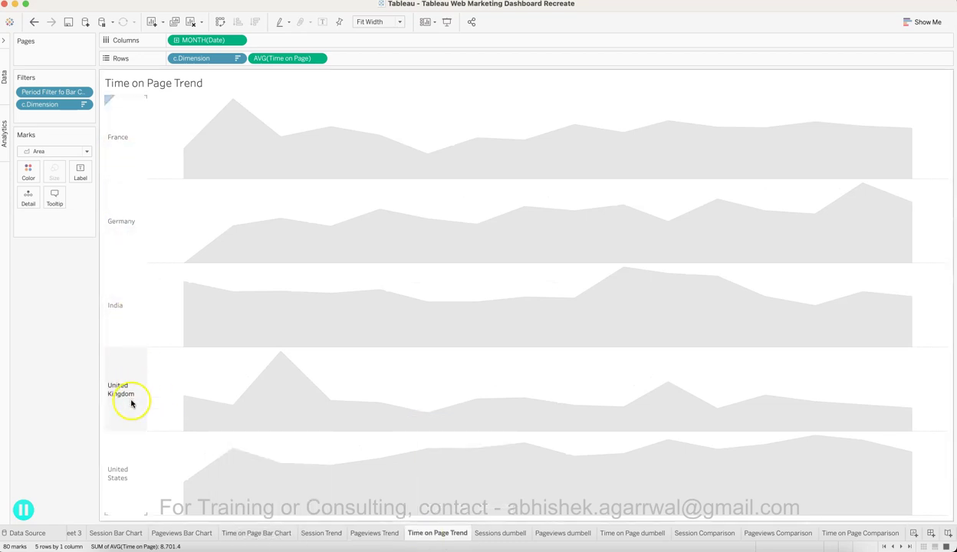
pyautogui.click(137, 452)
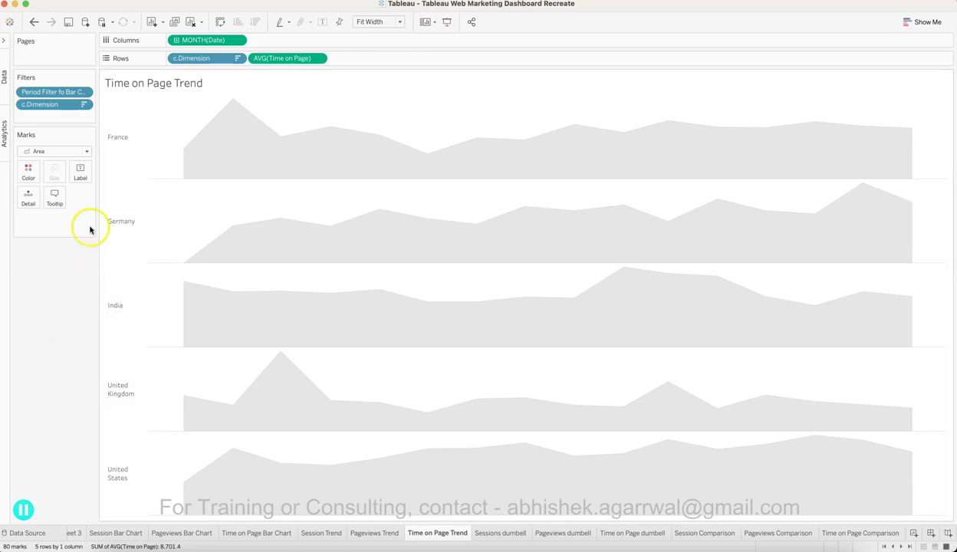
# Show the p.Dimension parameter control on the Time on Page Trend sheet
pyautogui.click(6, 43)
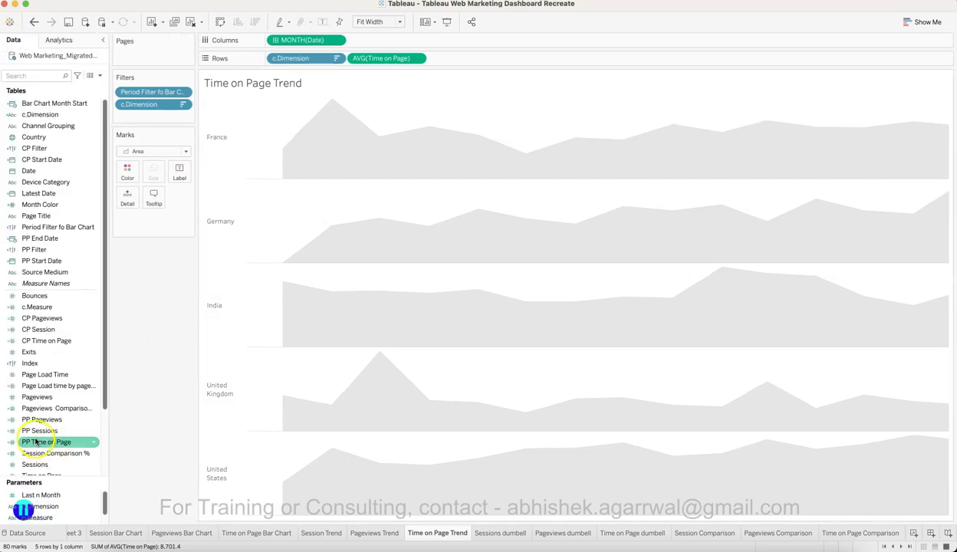
pyautogui.scroll(-5, 54, 461)
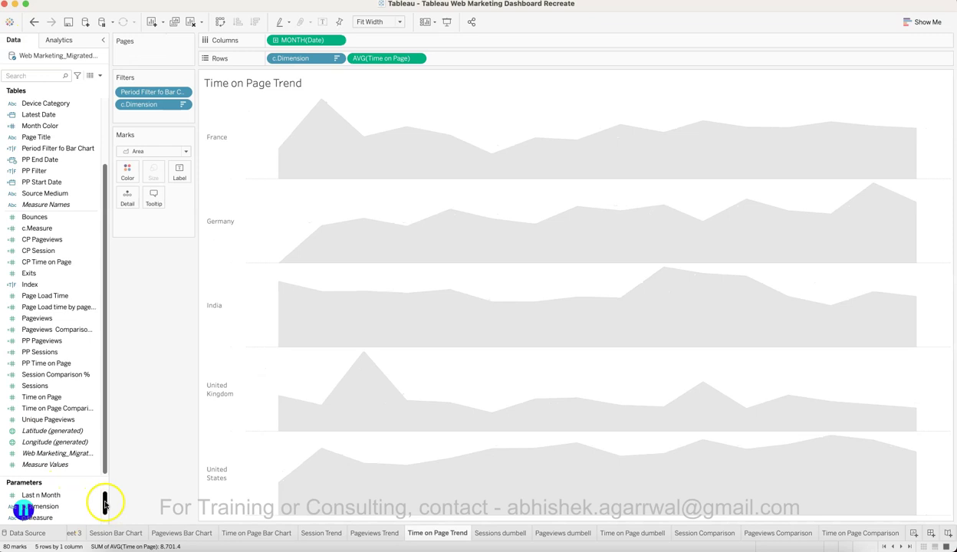
pyautogui.scroll(-2, 91, 477)
pyautogui.click(60, 456)
pyautogui.click(101, 459)
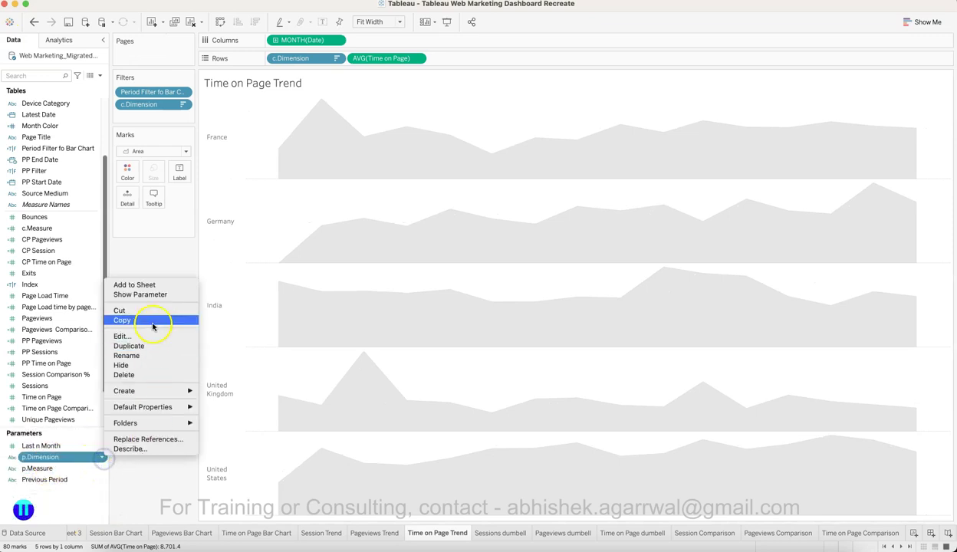
pyautogui.click(140, 295)
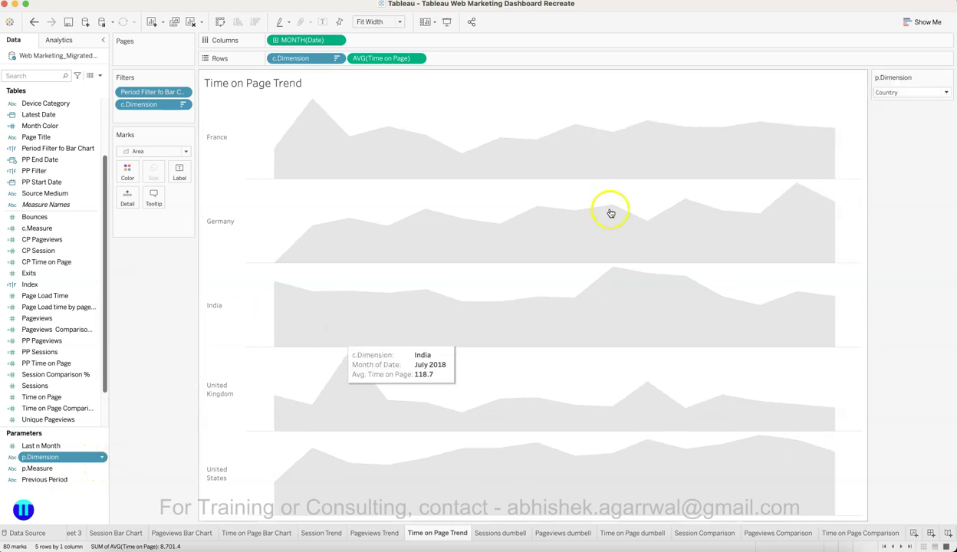
# Cycle the p.Dimension parameter on the Time on Page Trend sheet through Device Category, Source Medium and Page Title, and return it to Country
pyautogui.click(903, 93)
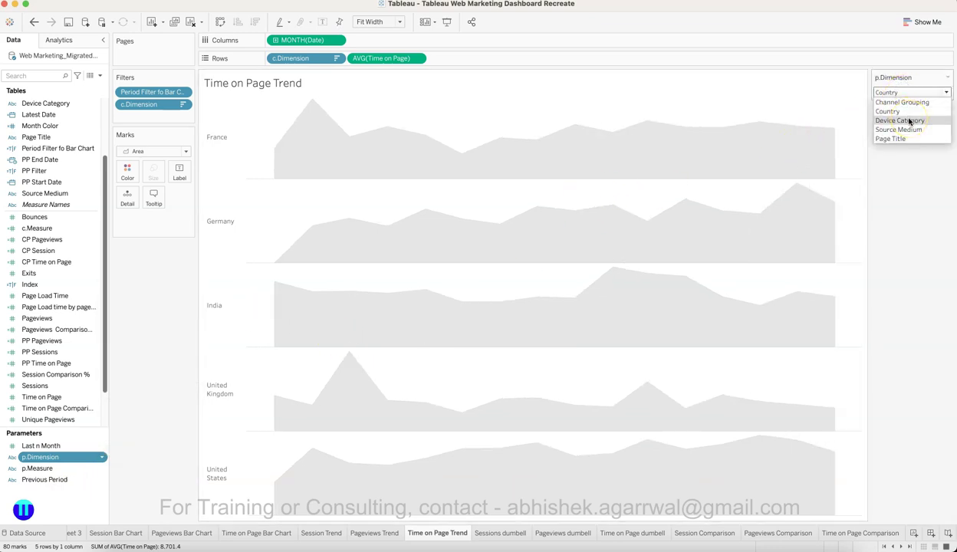
pyautogui.click(910, 122)
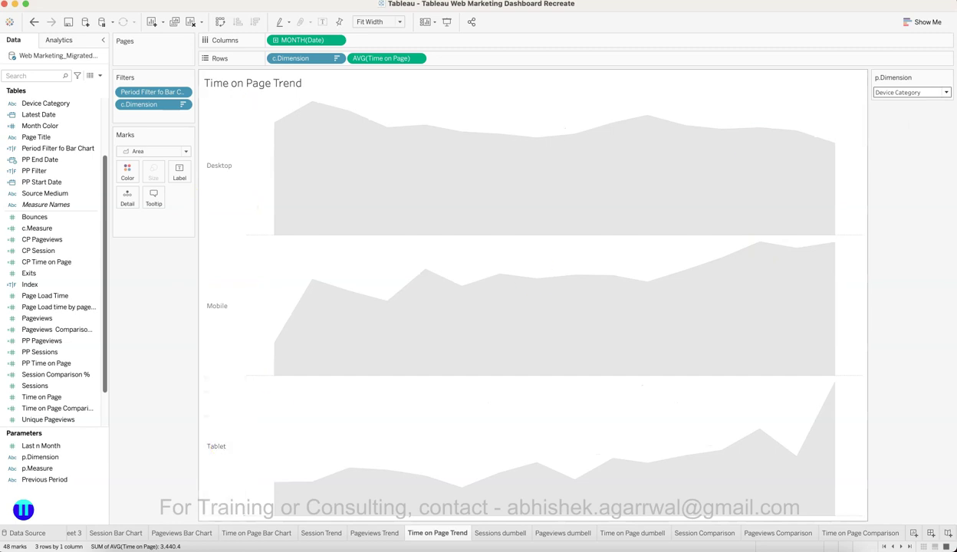
pyautogui.click(895, 93)
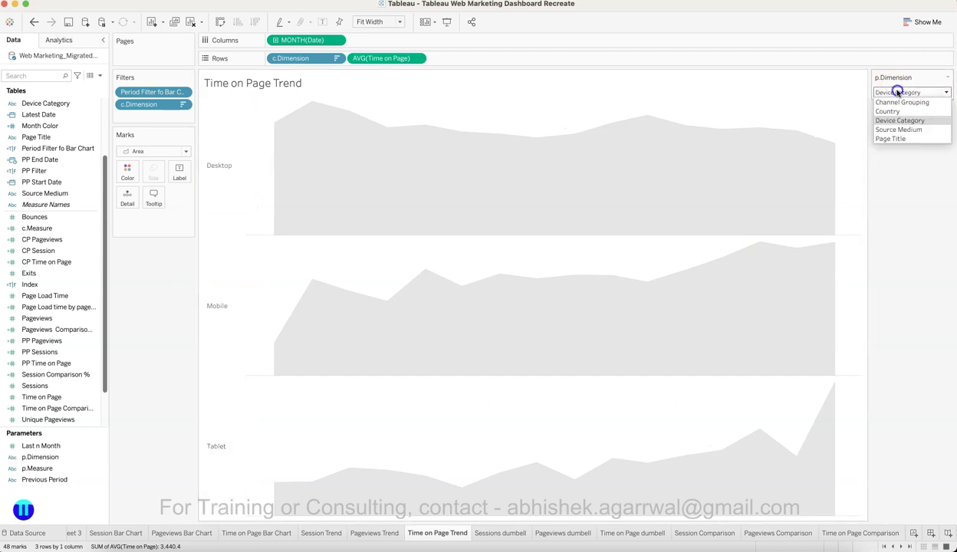
pyautogui.click(904, 129)
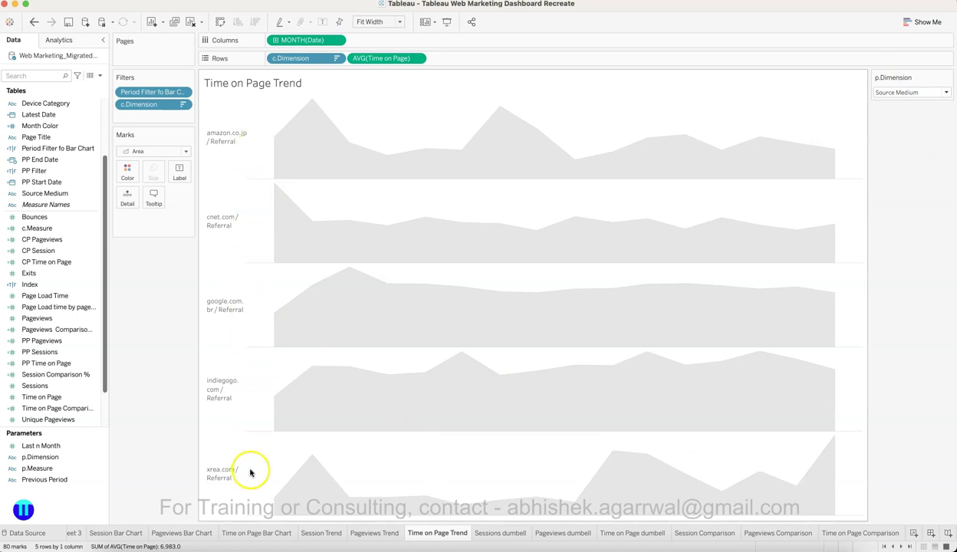
pyautogui.click(912, 93)
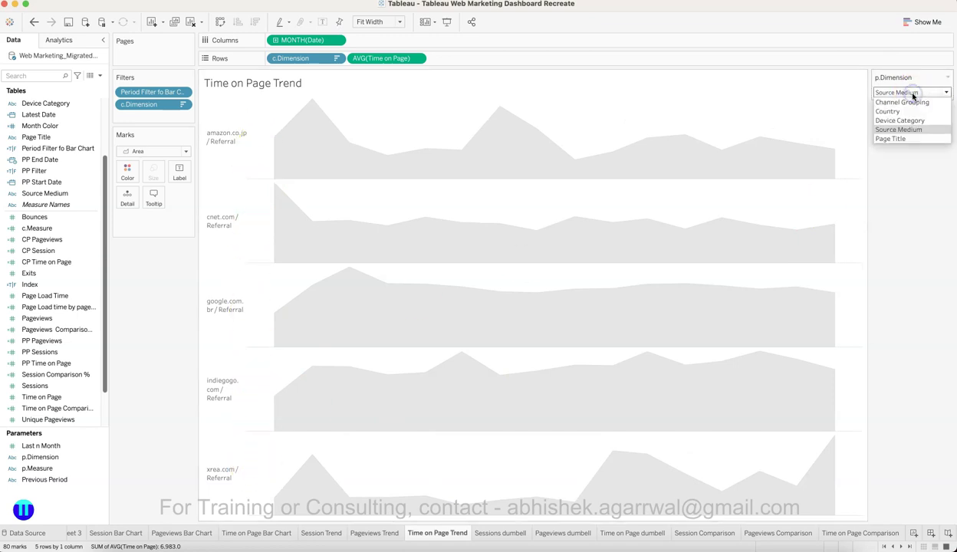
pyautogui.click(904, 139)
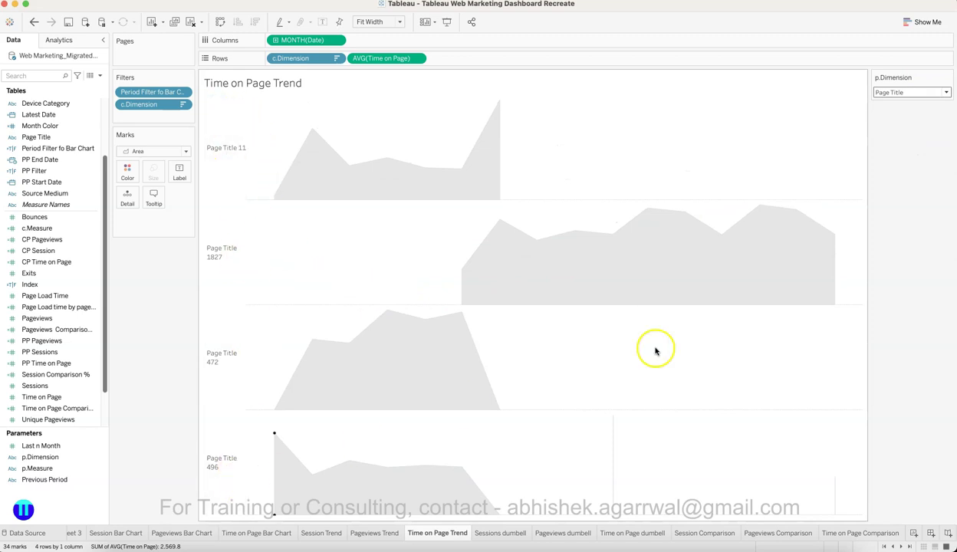
pyautogui.click(923, 93)
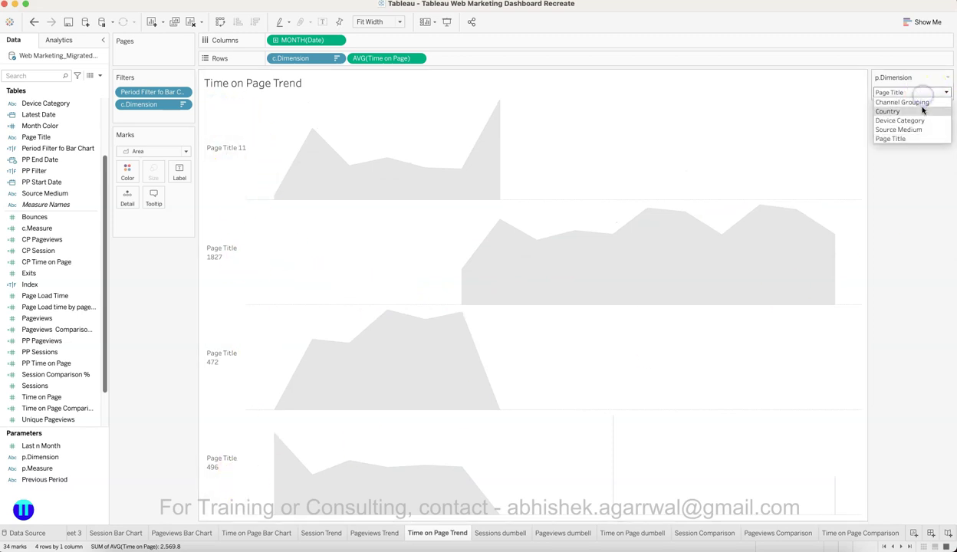
pyautogui.click(921, 112)
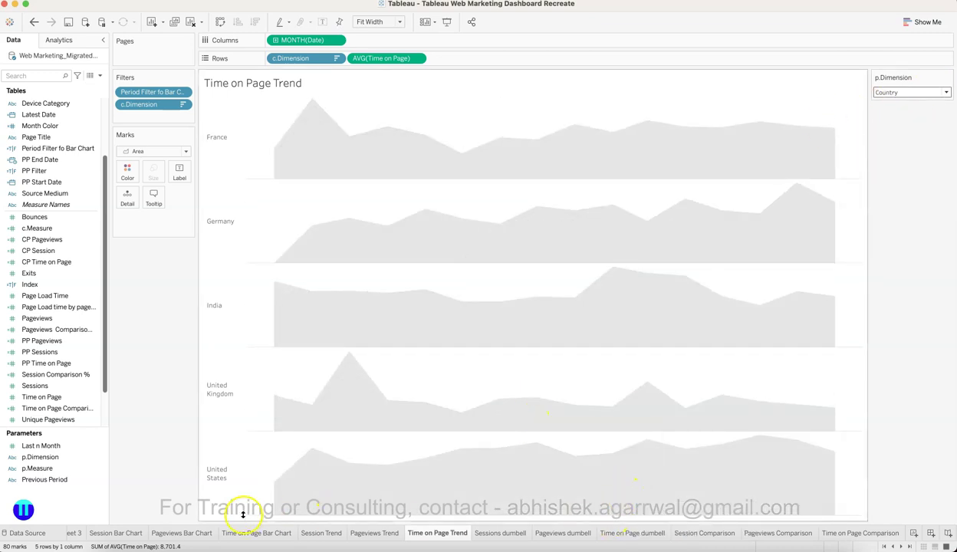
# View the Time on Page Comparison sheet, and open Dashboard 1 to look over its complete layout with nothing selected
pyautogui.click(854, 534)
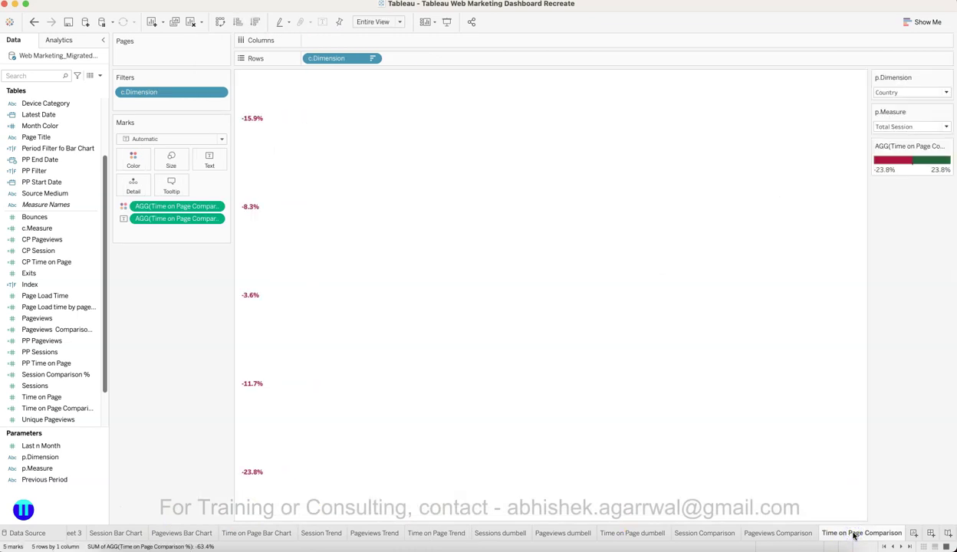
pyautogui.hotkey('ctrl', 'Tab')
pyautogui.hotkey('ctrl', 'Tab')
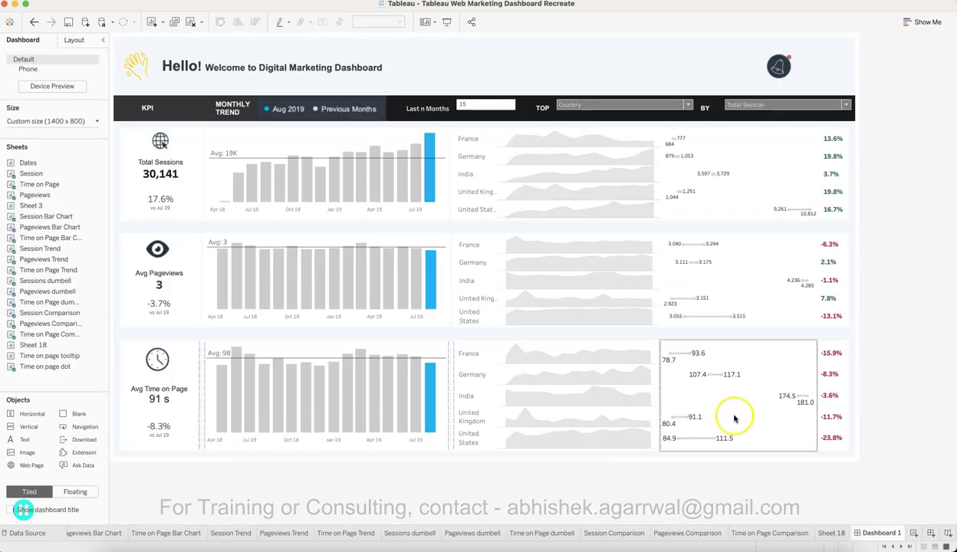
pyautogui.click(458, 460)
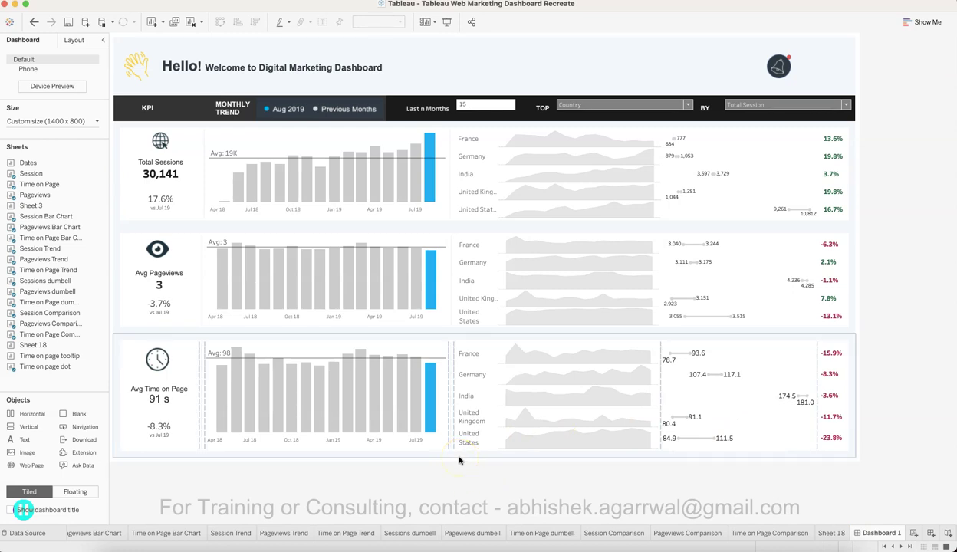
pyautogui.click(460, 461)
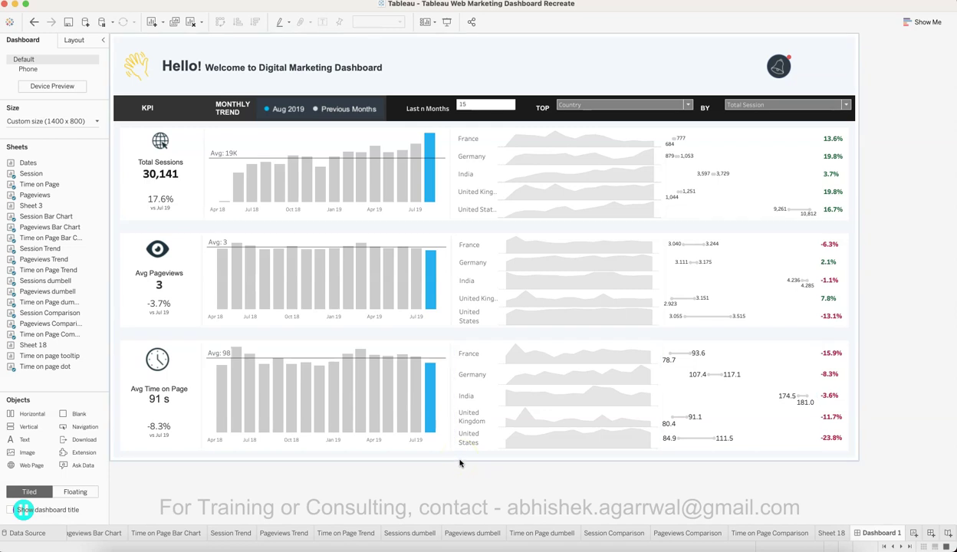
pyautogui.click(458, 461)
pyautogui.click(453, 462)
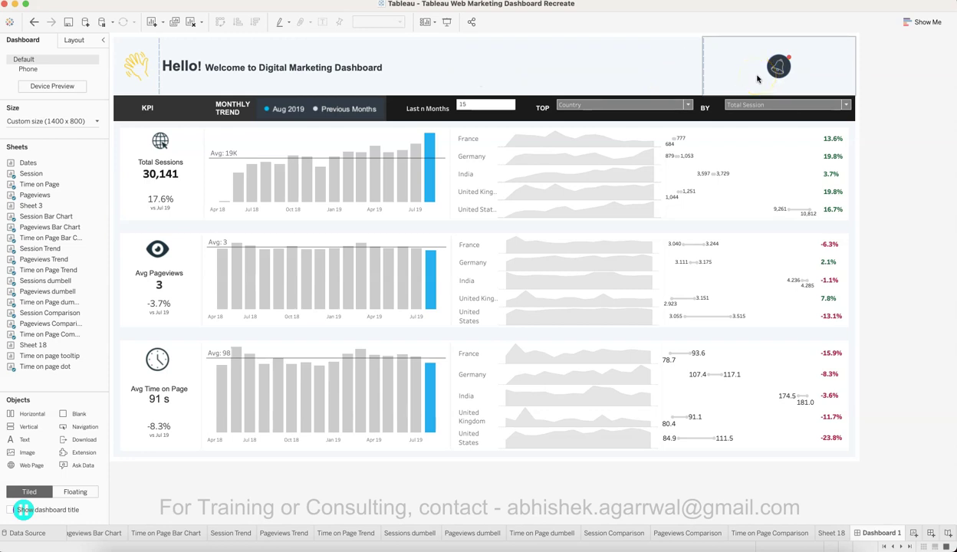
# Show the Top Pages by Time on Page tooltip from the red dot on the dashboard's bell icon
pyautogui.click(779, 67)
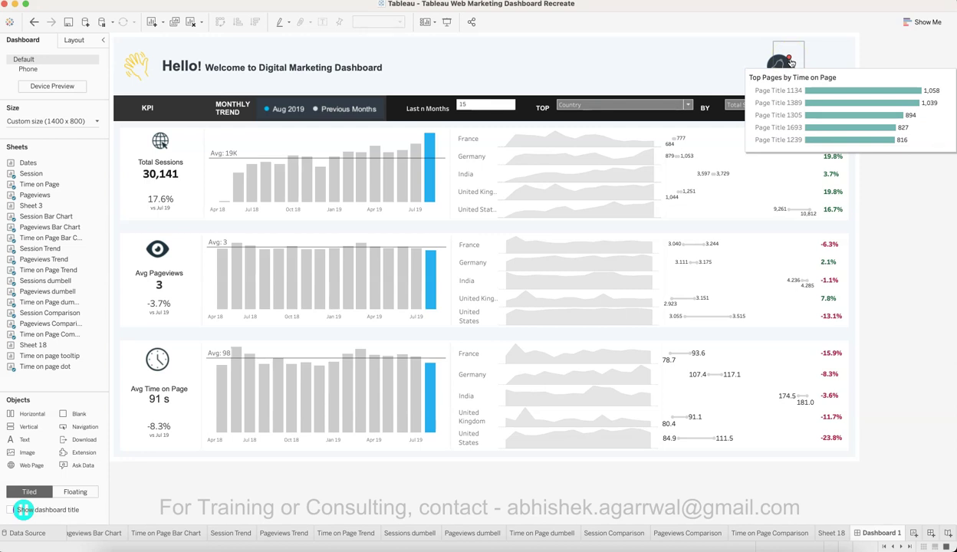
pyautogui.click(790, 60)
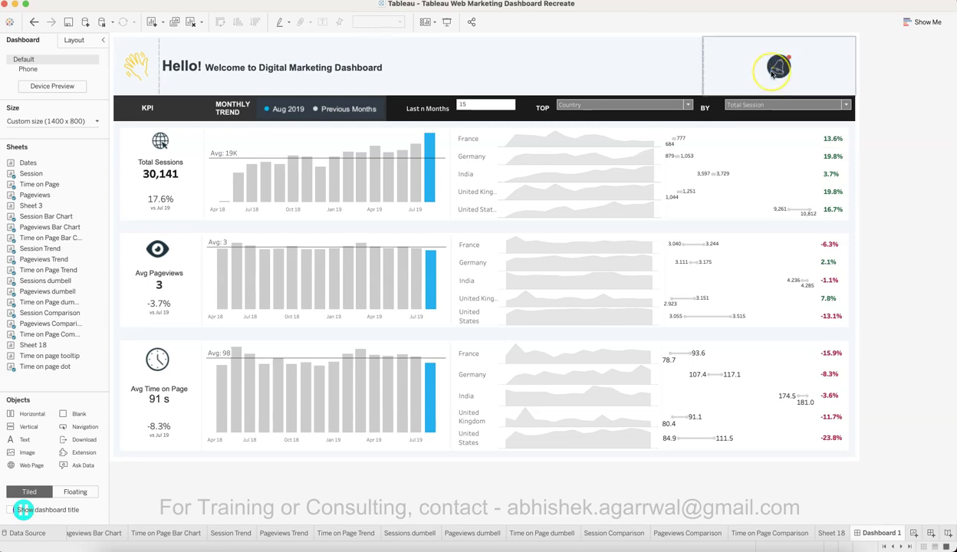
pyautogui.click(790, 58)
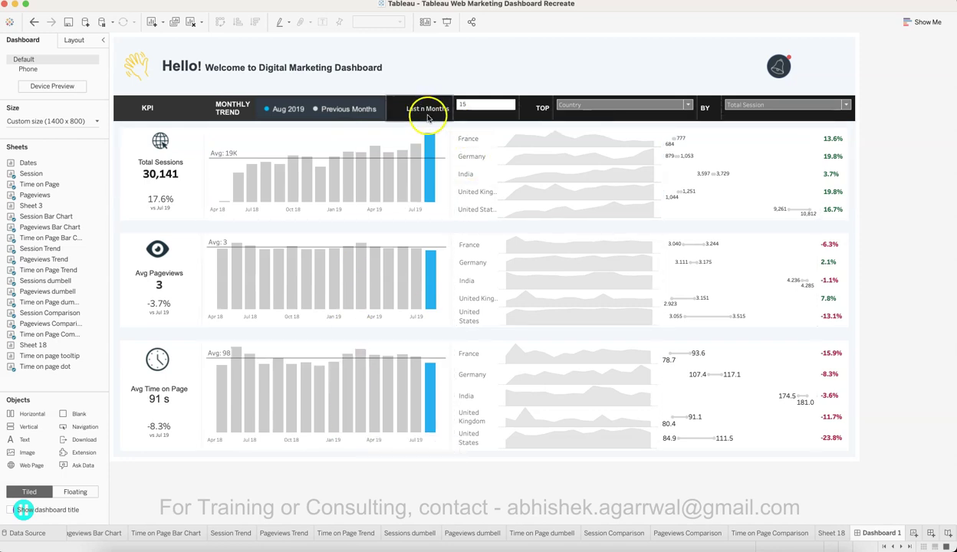
# Set the dashboard's Last n Months parameter to 10
pyautogui.click(475, 104)
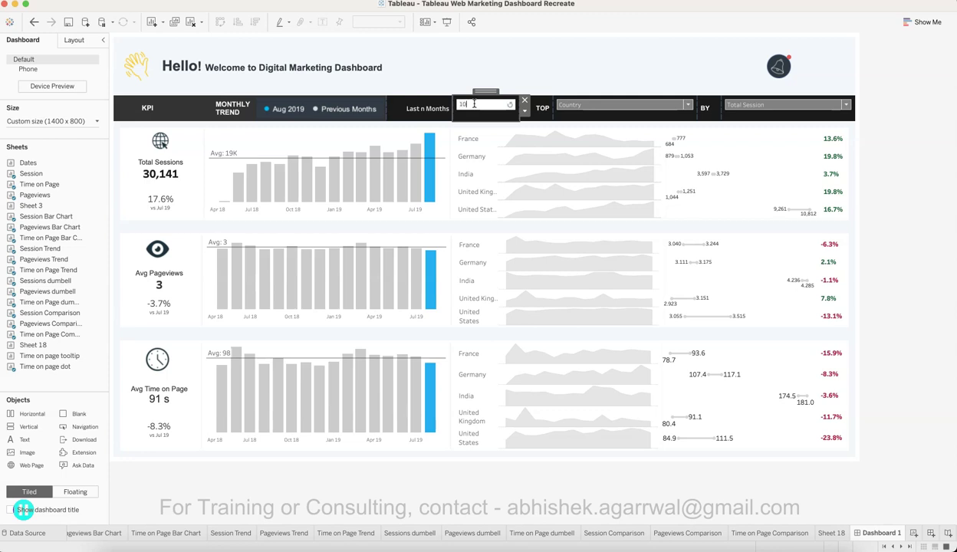
pyautogui.write('10')
pyautogui.press('Return')
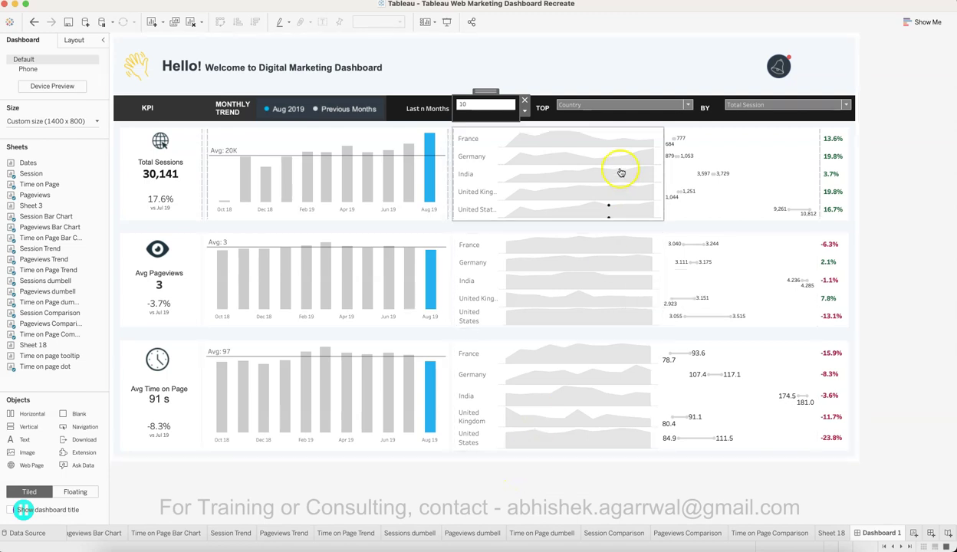
# Switch the dashboard's TOP dimension parameter to Device Category to compare the views, and return it to Country
pyautogui.click(612, 109)
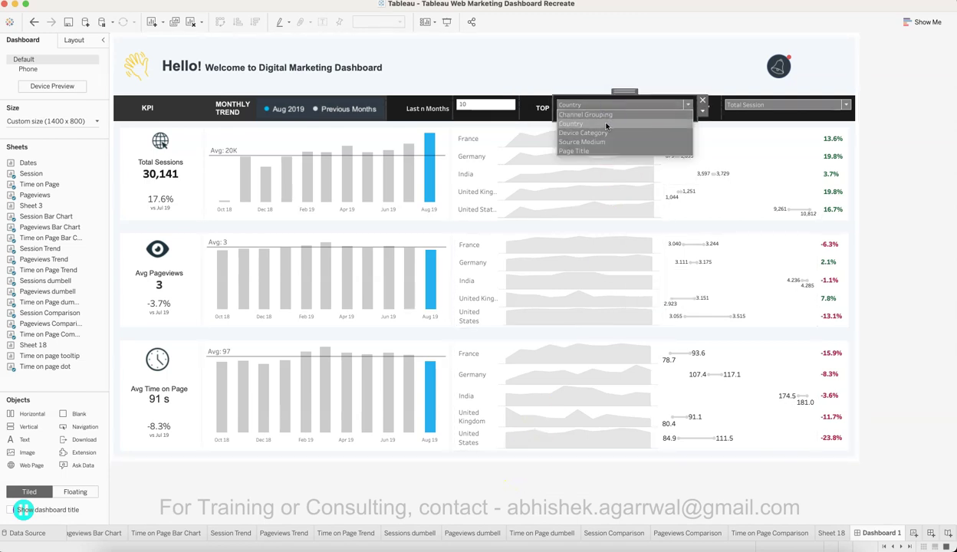
pyautogui.click(609, 132)
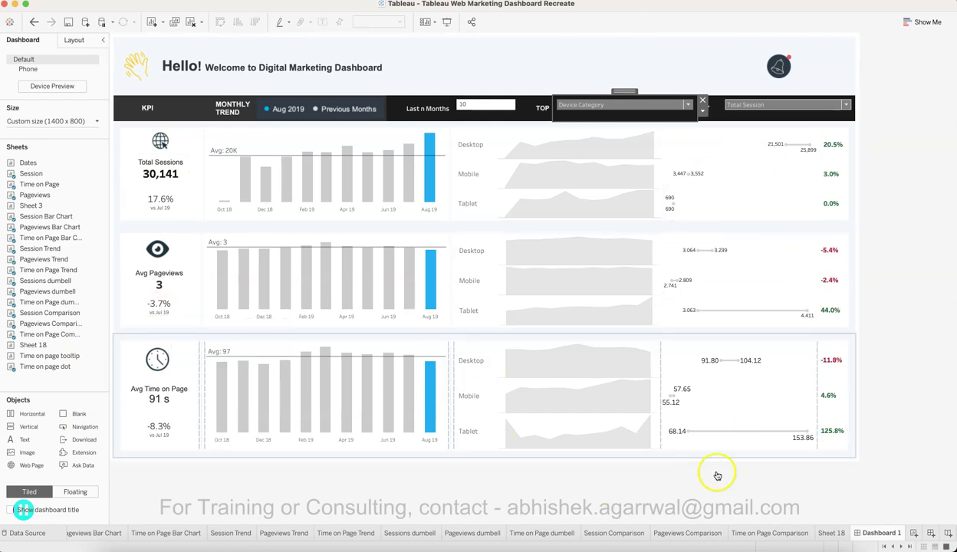
pyautogui.click(934, 360)
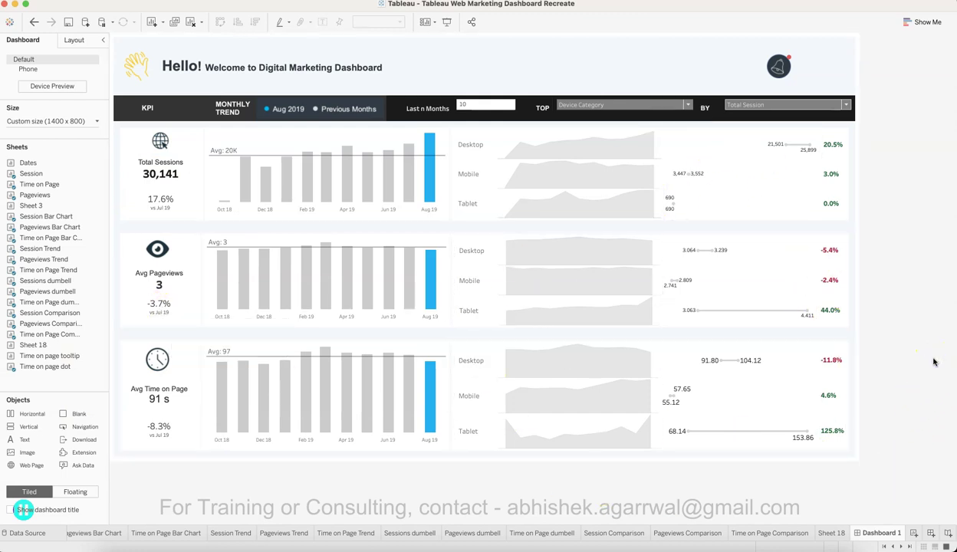
pyautogui.click(634, 104)
pyautogui.click(635, 125)
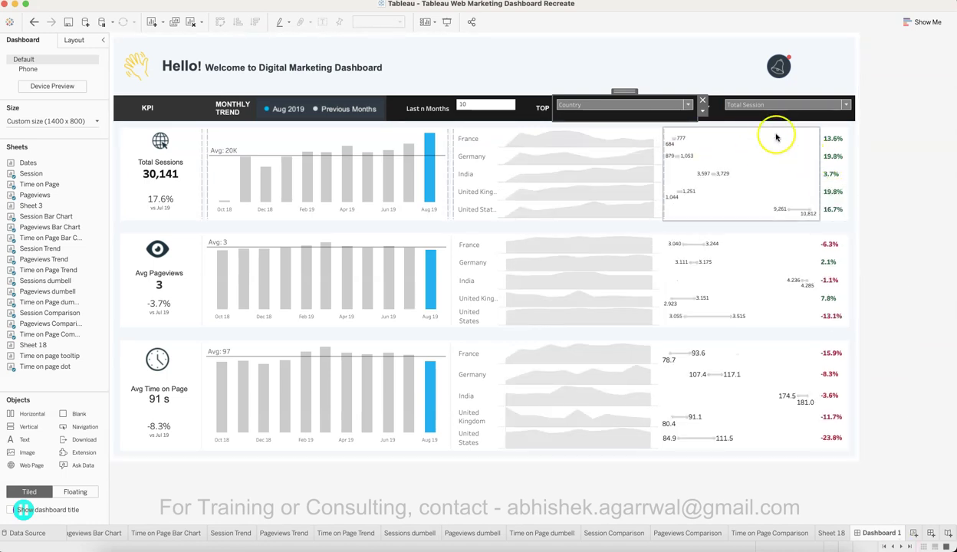
# Set the dashboard's BY measure parameter to Total Pageviews and leave the parameter controls deselected
pyautogui.click(771, 108)
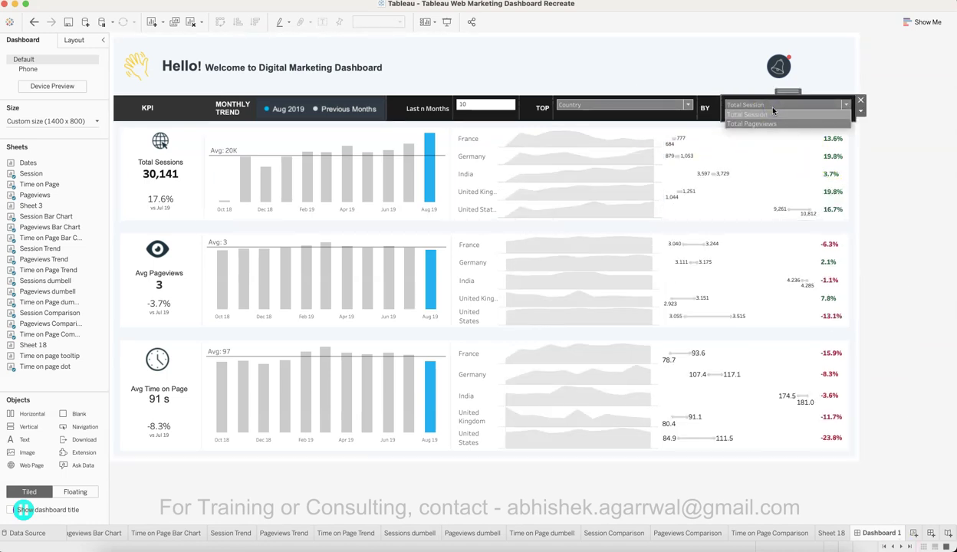
pyautogui.click(773, 123)
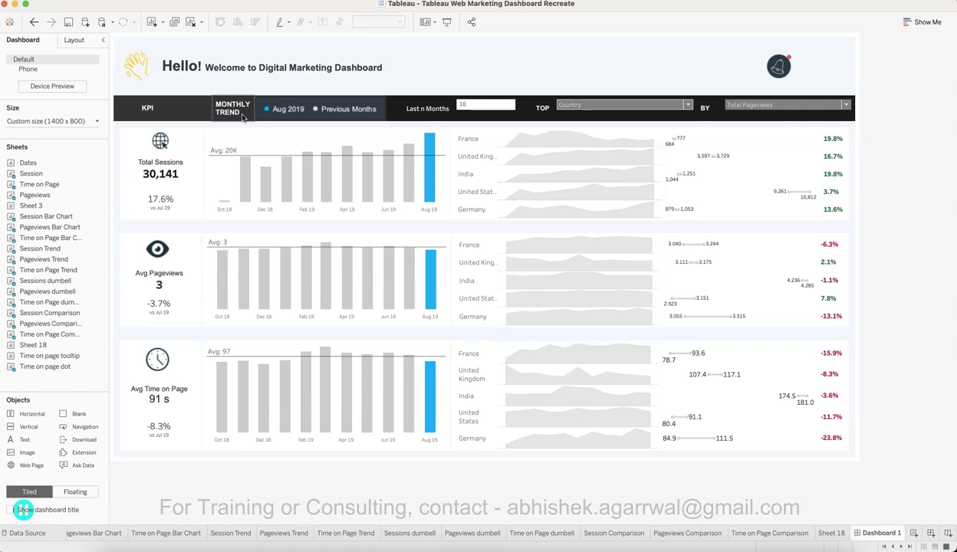
pyautogui.click(483, 109)
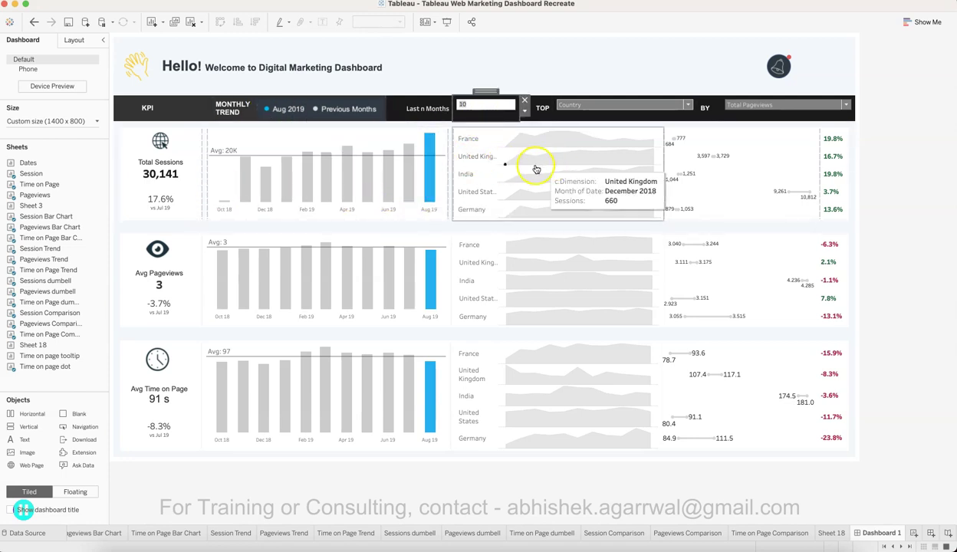
pyautogui.click(893, 239)
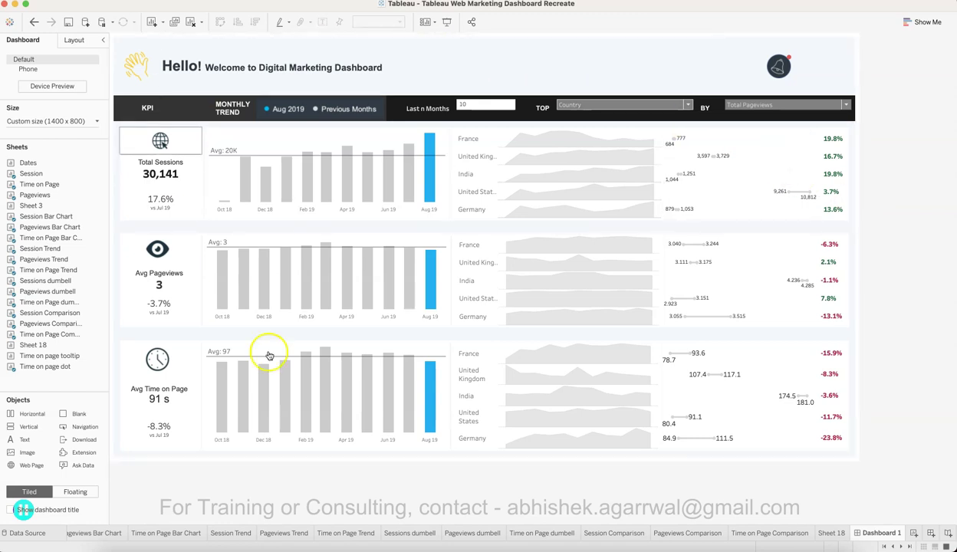
# Examine the nested tiled, horizontal and vertical containers in Dashboard 1's item hierarchy, and return to the dashboard's sheet list
pyautogui.click(75, 40)
pyautogui.click(12, 380)
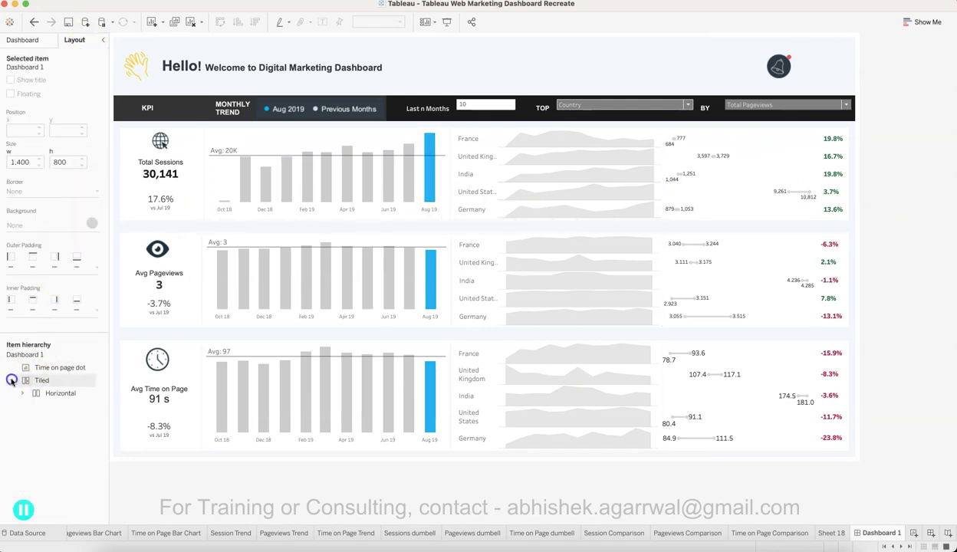
pyautogui.click(22, 392)
pyautogui.click(32, 406)
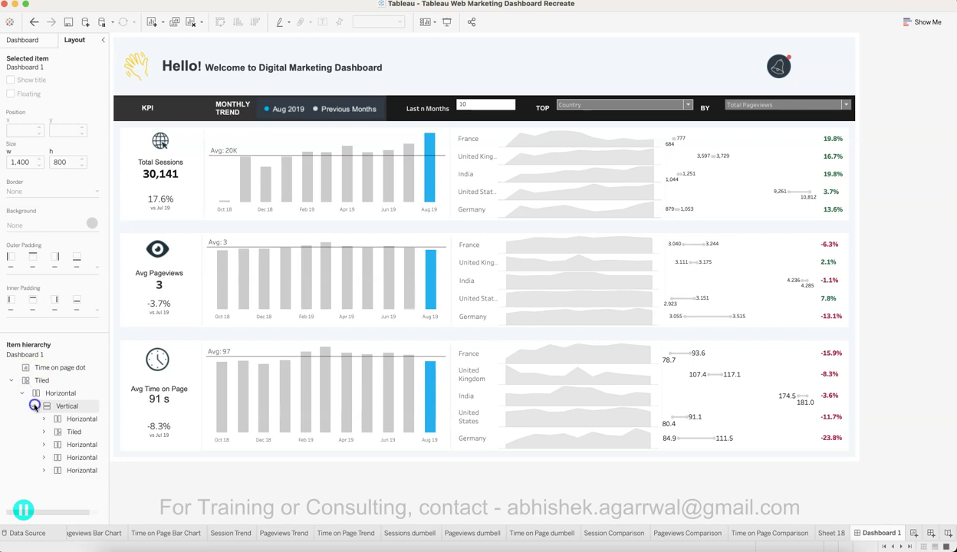
pyautogui.click(44, 419)
pyautogui.scroll(-1, 46, 429)
pyautogui.click(44, 469)
pyautogui.scroll(-3, 39, 466)
pyautogui.click(43, 497)
pyautogui.scroll(-3, 42, 491)
pyautogui.scroll(-3, 51, 427)
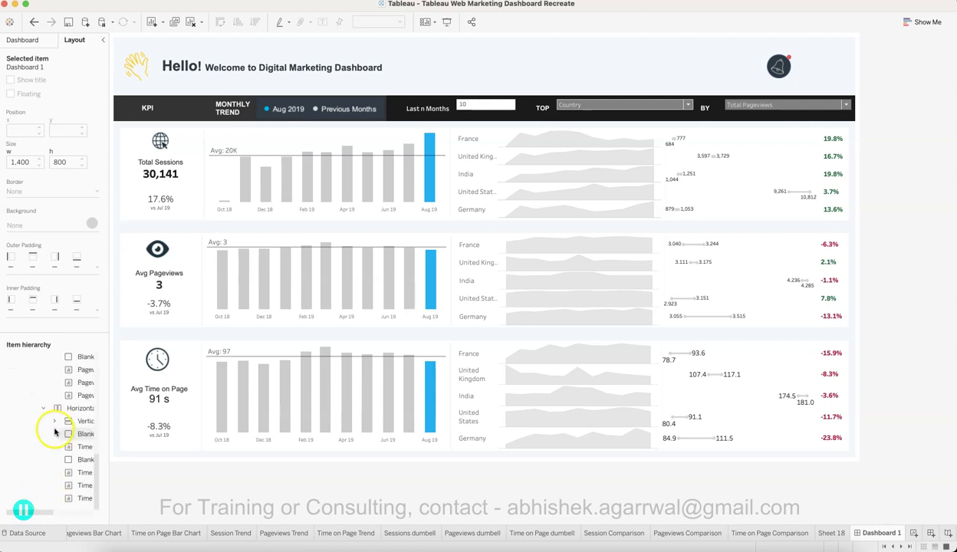
pyautogui.click(17, 41)
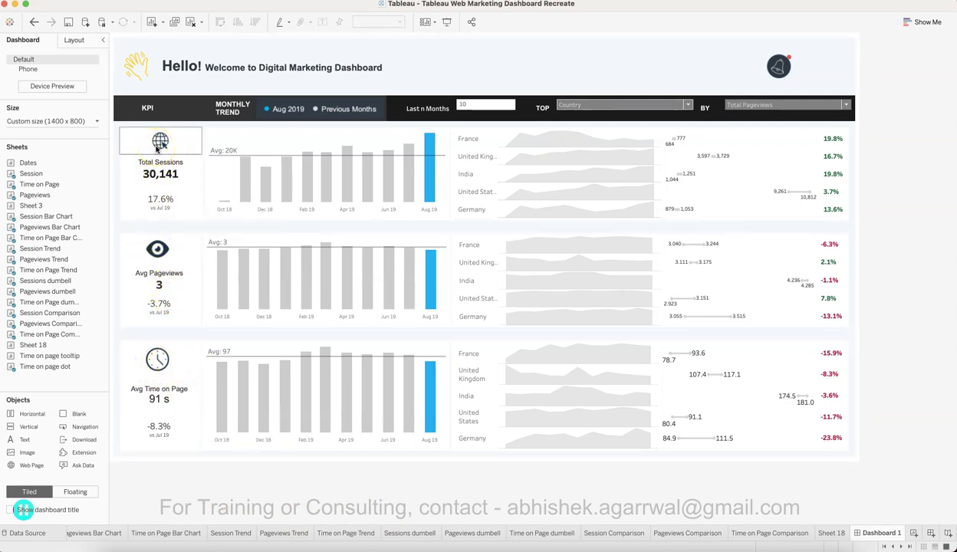
# Inspect the icon images above the Avg Pageviews and Avg Time on Page KPIs, leaving nothing selected
pyautogui.click(157, 249)
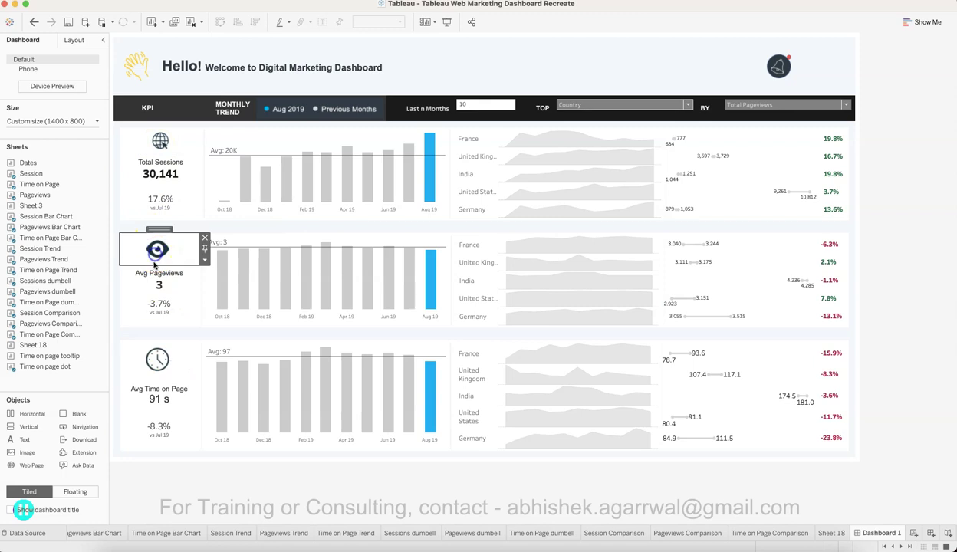
pyautogui.click(156, 362)
pyautogui.click(215, 474)
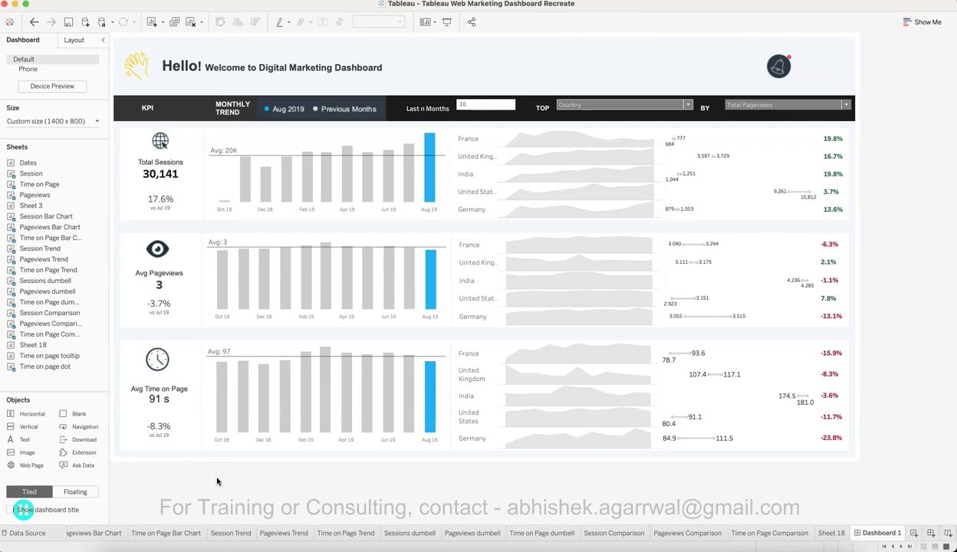
pyautogui.moveTo(151, 535)
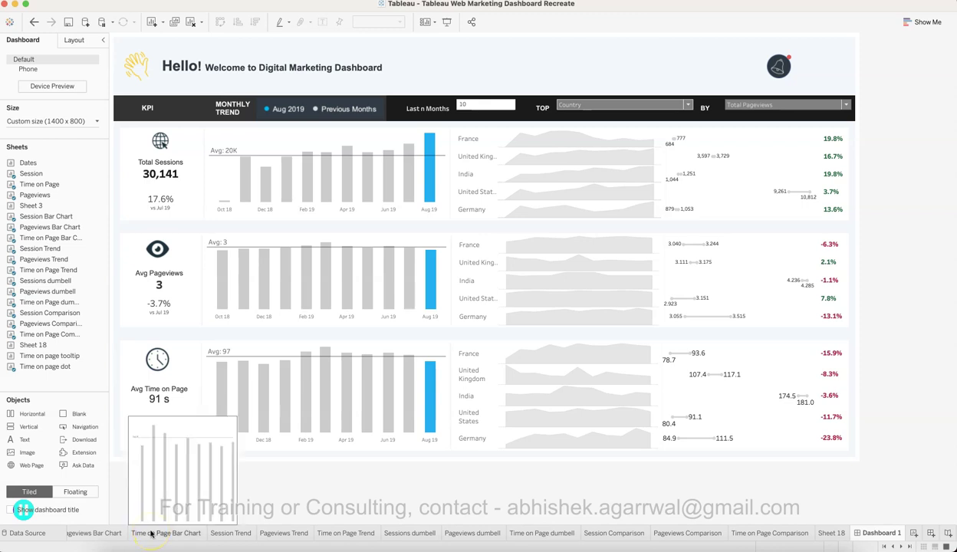